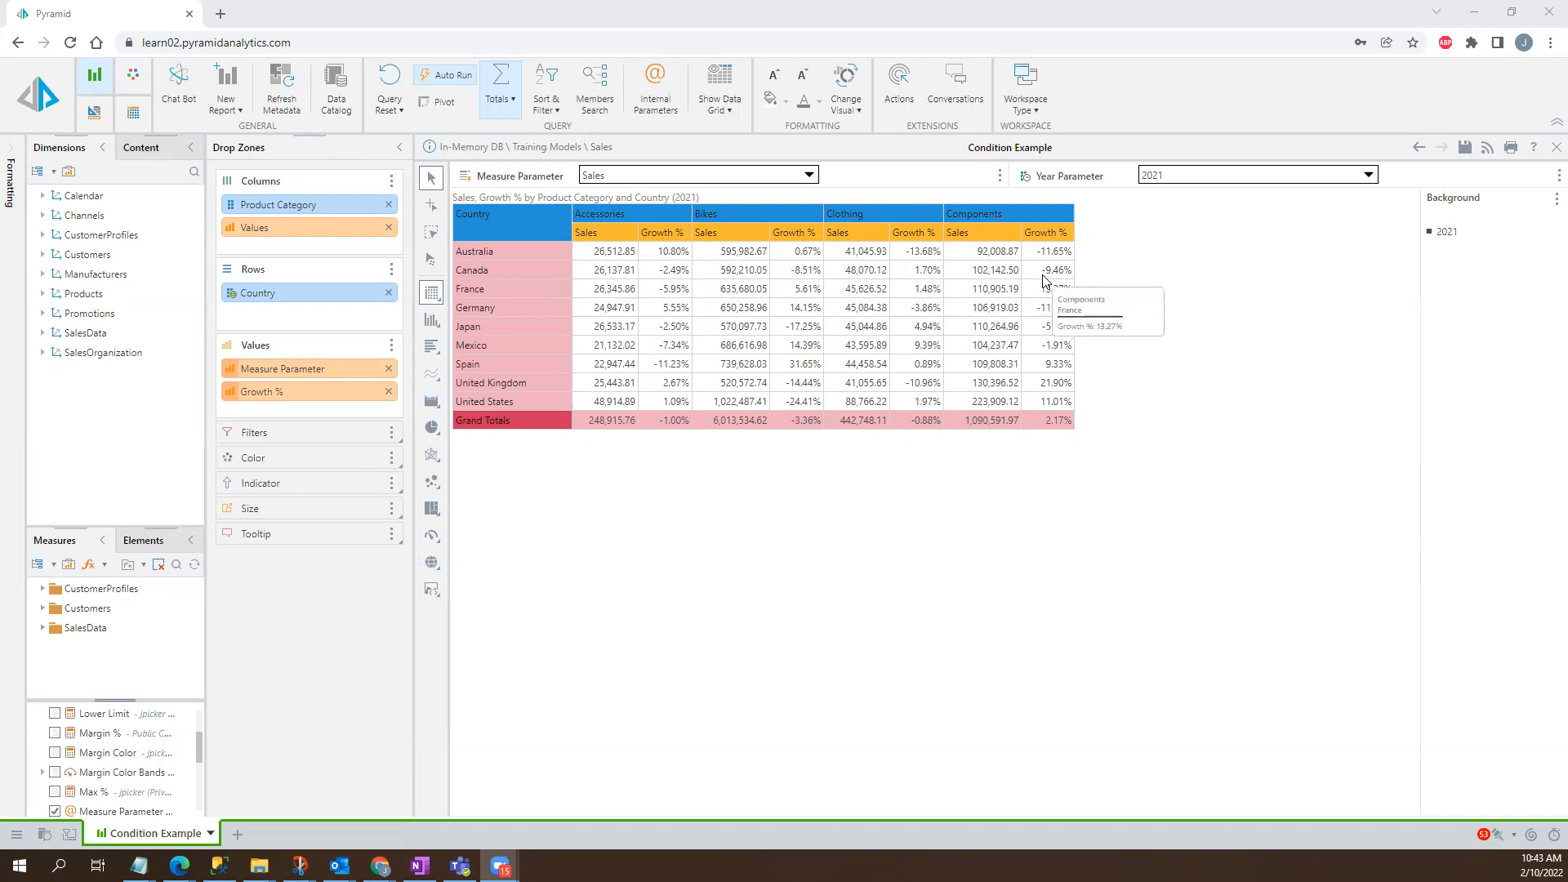
# Step: Apply Tri-band Color Squares conditional formatting to the Growth % measure across all product categories
pyautogui.rightClick(1050, 230)
pyautogui.moveTo(1108, 507)
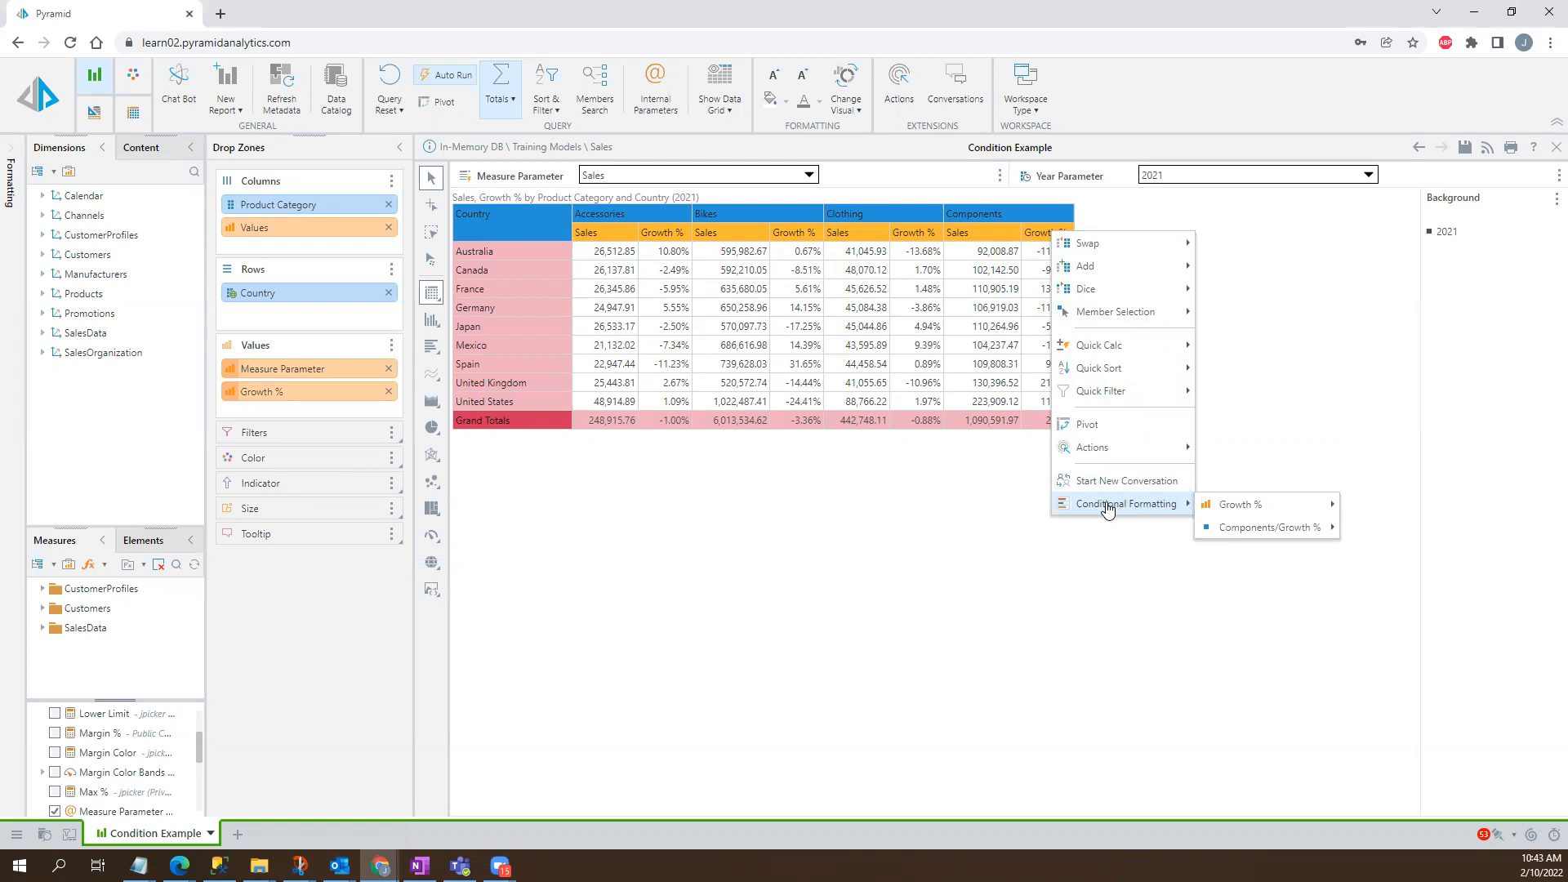
pyautogui.moveTo(1251, 533)
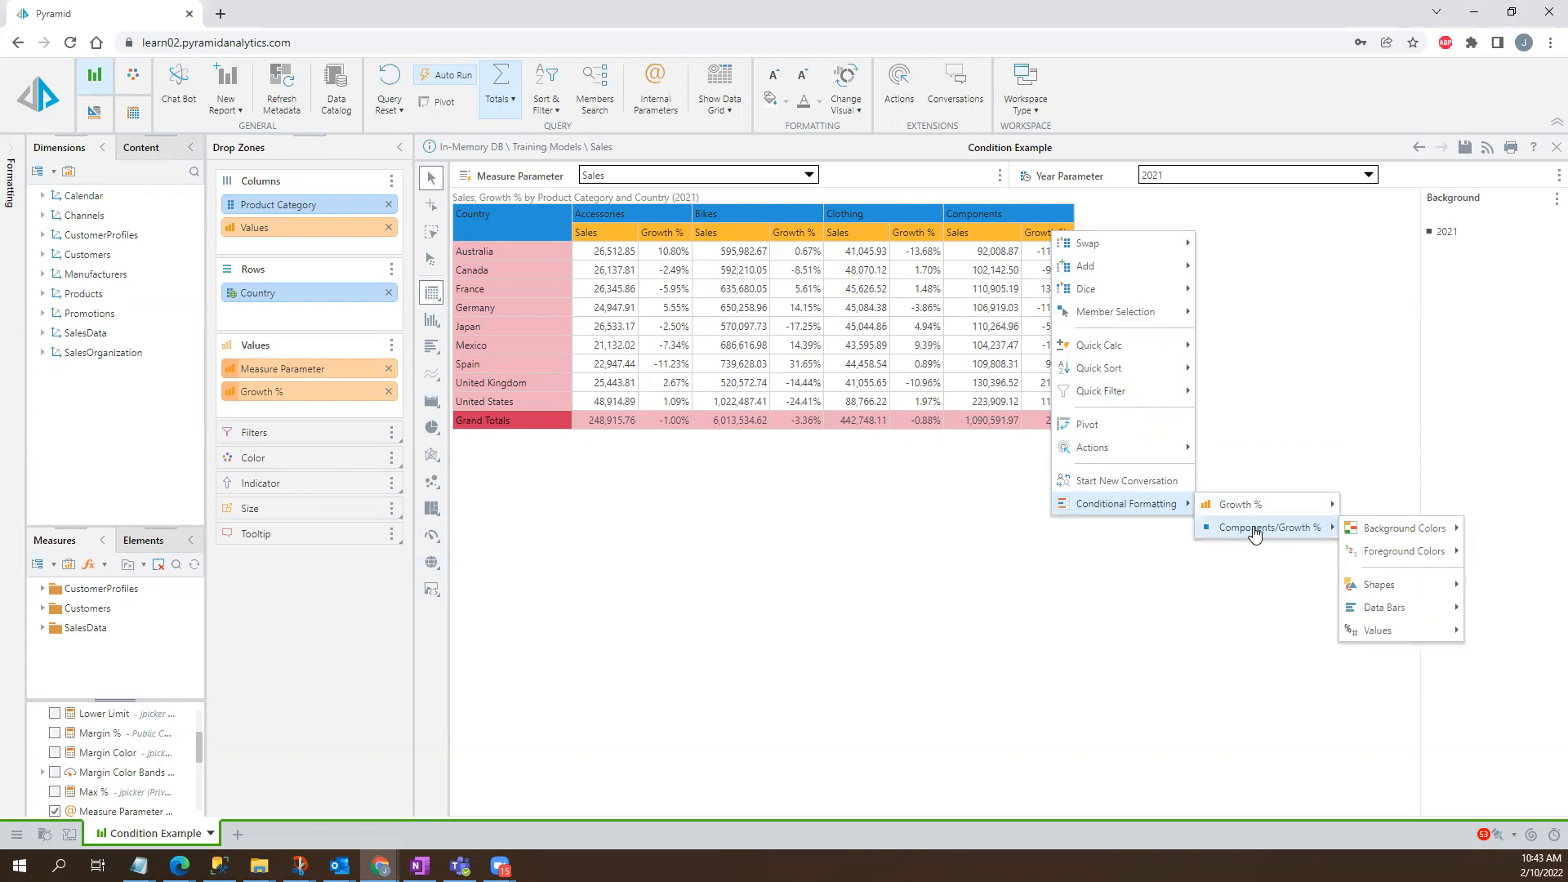
pyautogui.moveTo(1226, 509)
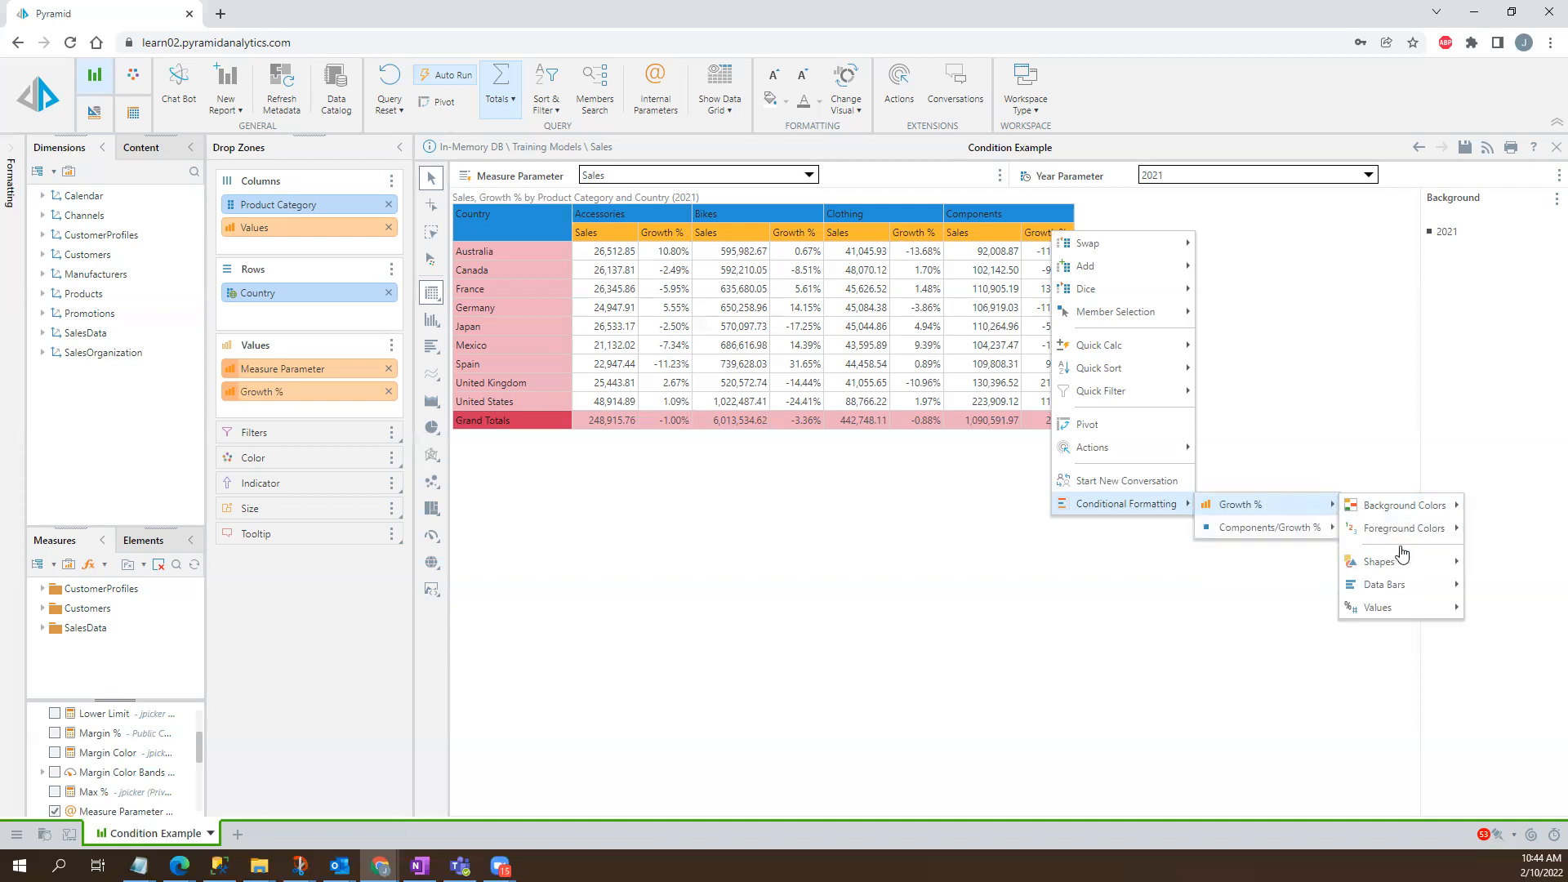
pyautogui.moveTo(1391, 569)
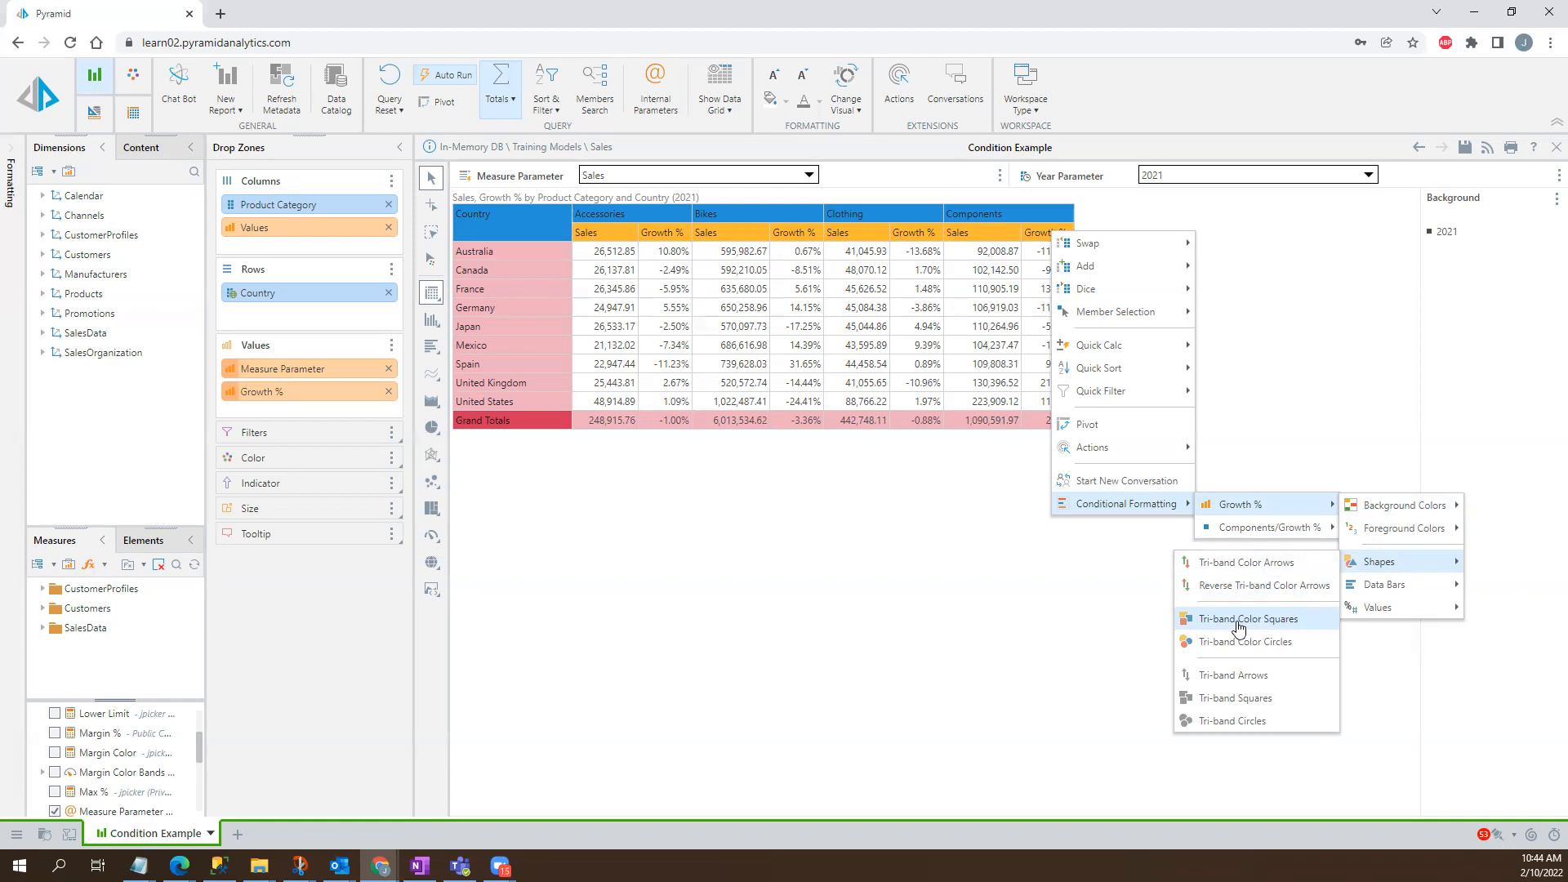
pyautogui.click(1238, 624)
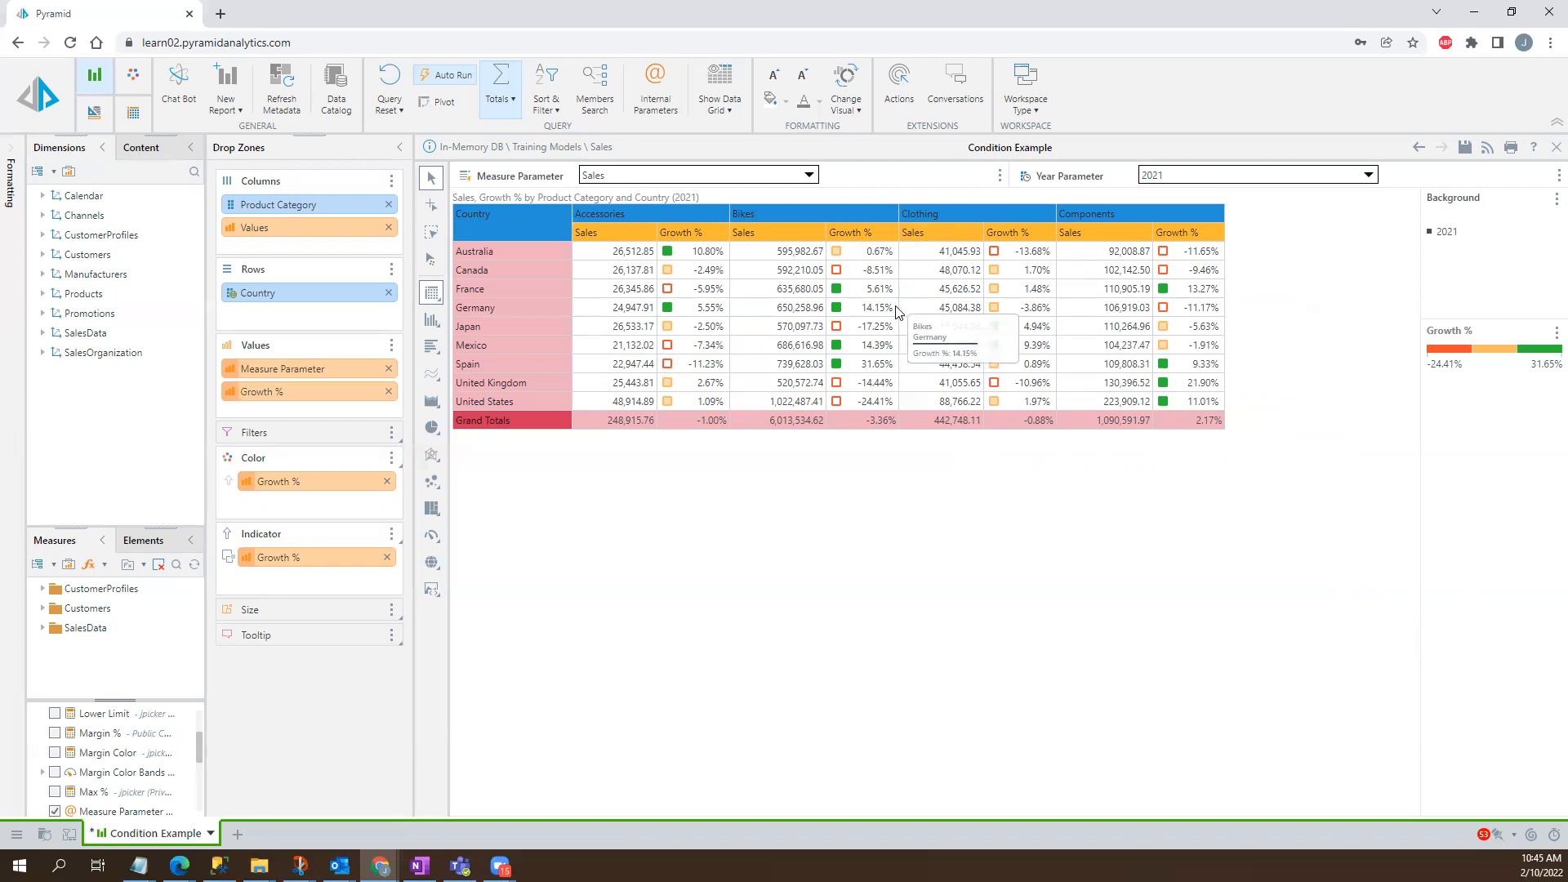
# Step: Set the Growth % color rule to three fixed bands with Mid Bottom 0 and Mid Top 0.1, and apply it
pyautogui.click(134, 78)
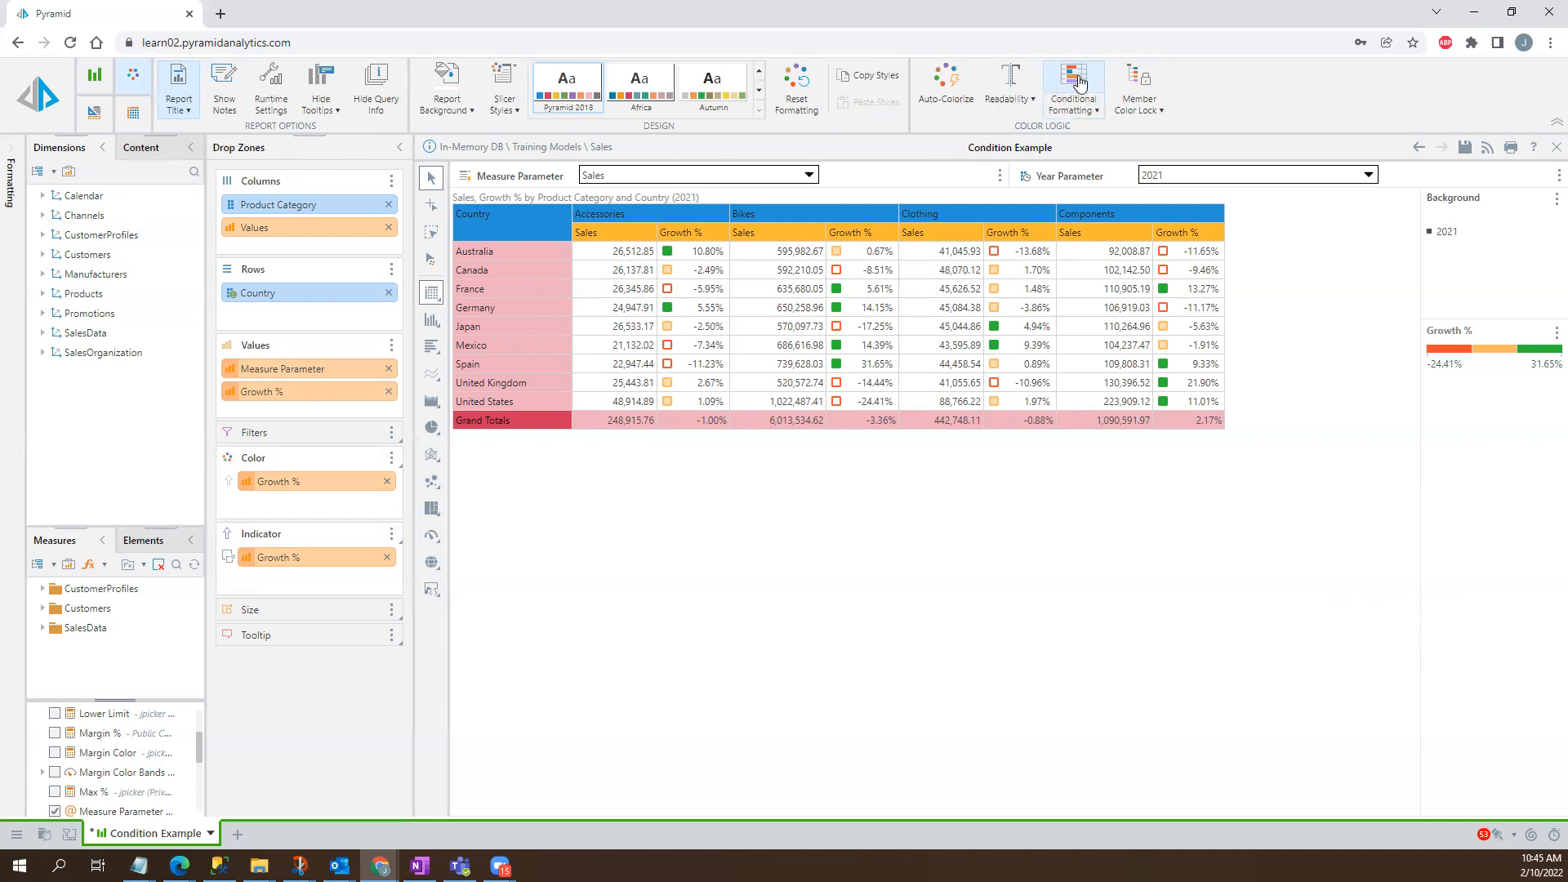
pyautogui.click(1079, 83)
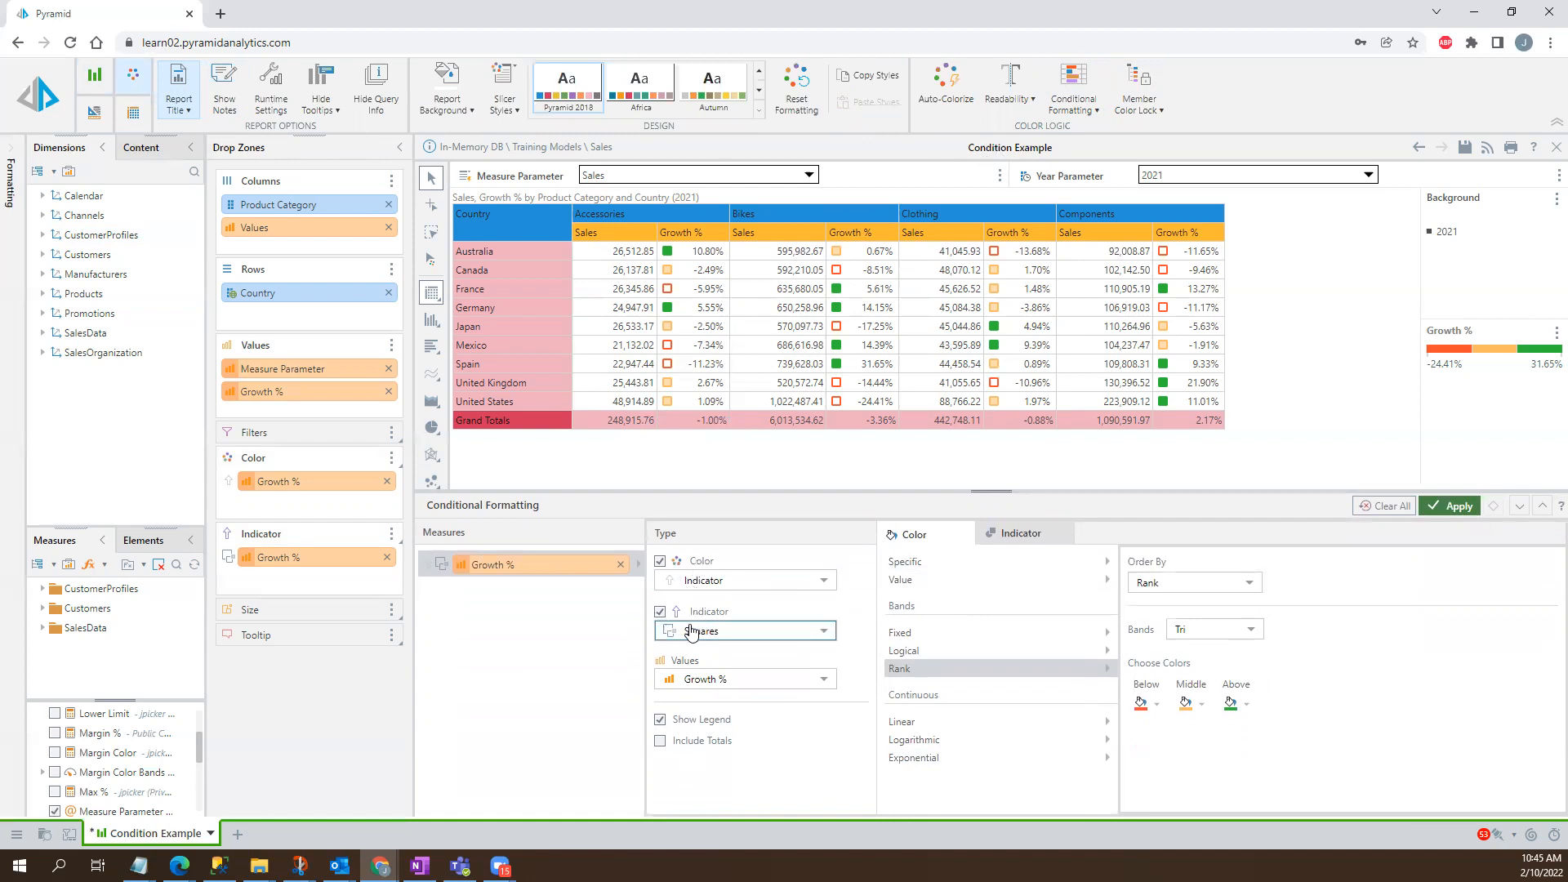
pyautogui.click(1022, 533)
pyautogui.click(918, 534)
pyautogui.click(1013, 540)
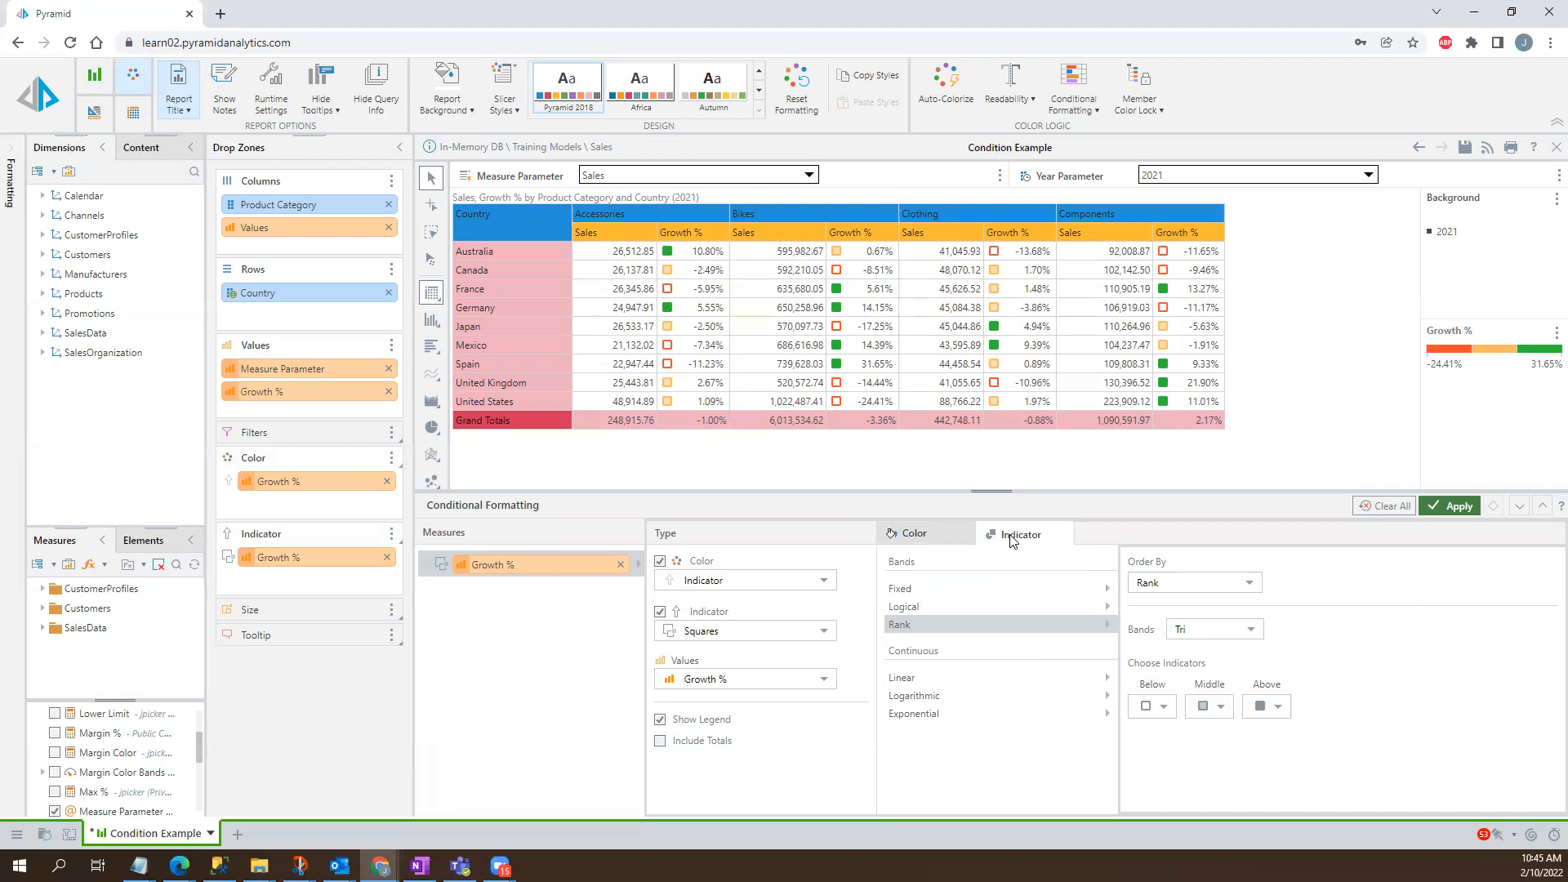
pyautogui.click(914, 543)
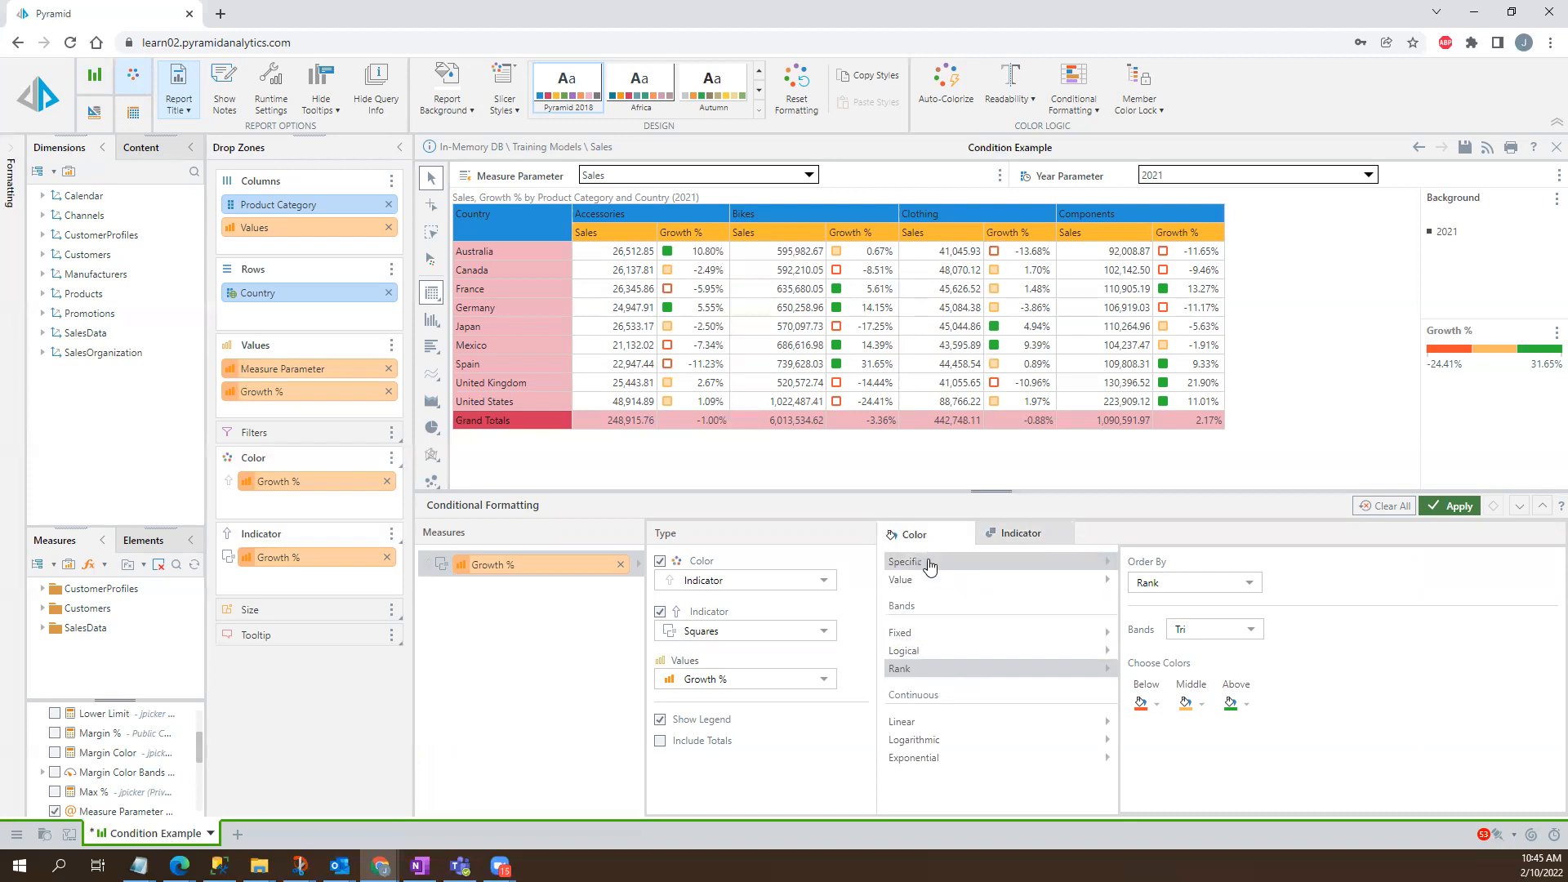
pyautogui.click(903, 633)
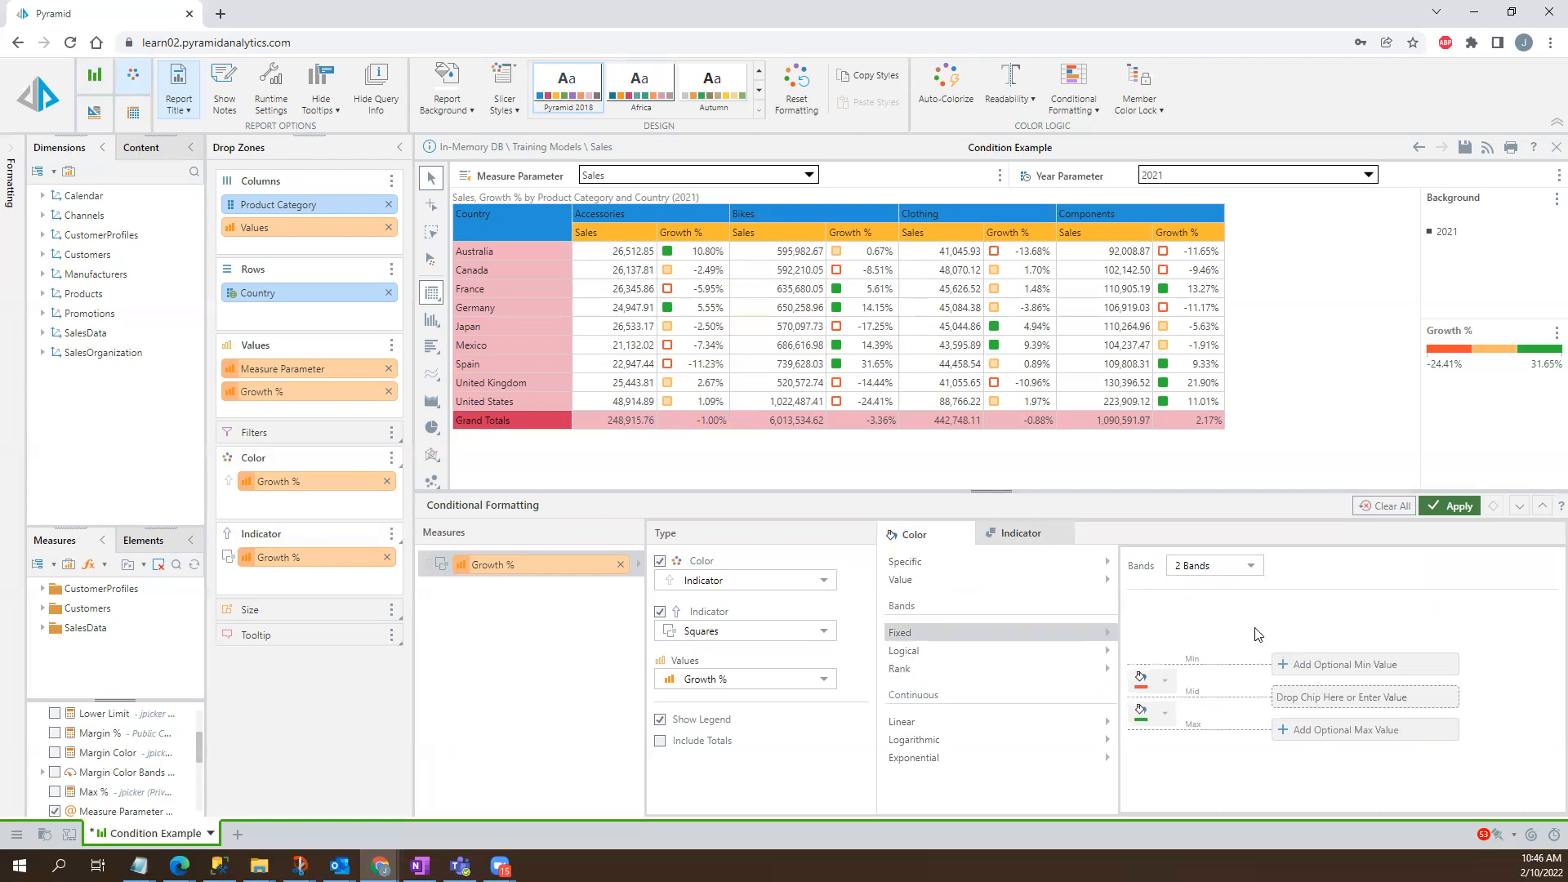
pyautogui.click(1251, 568)
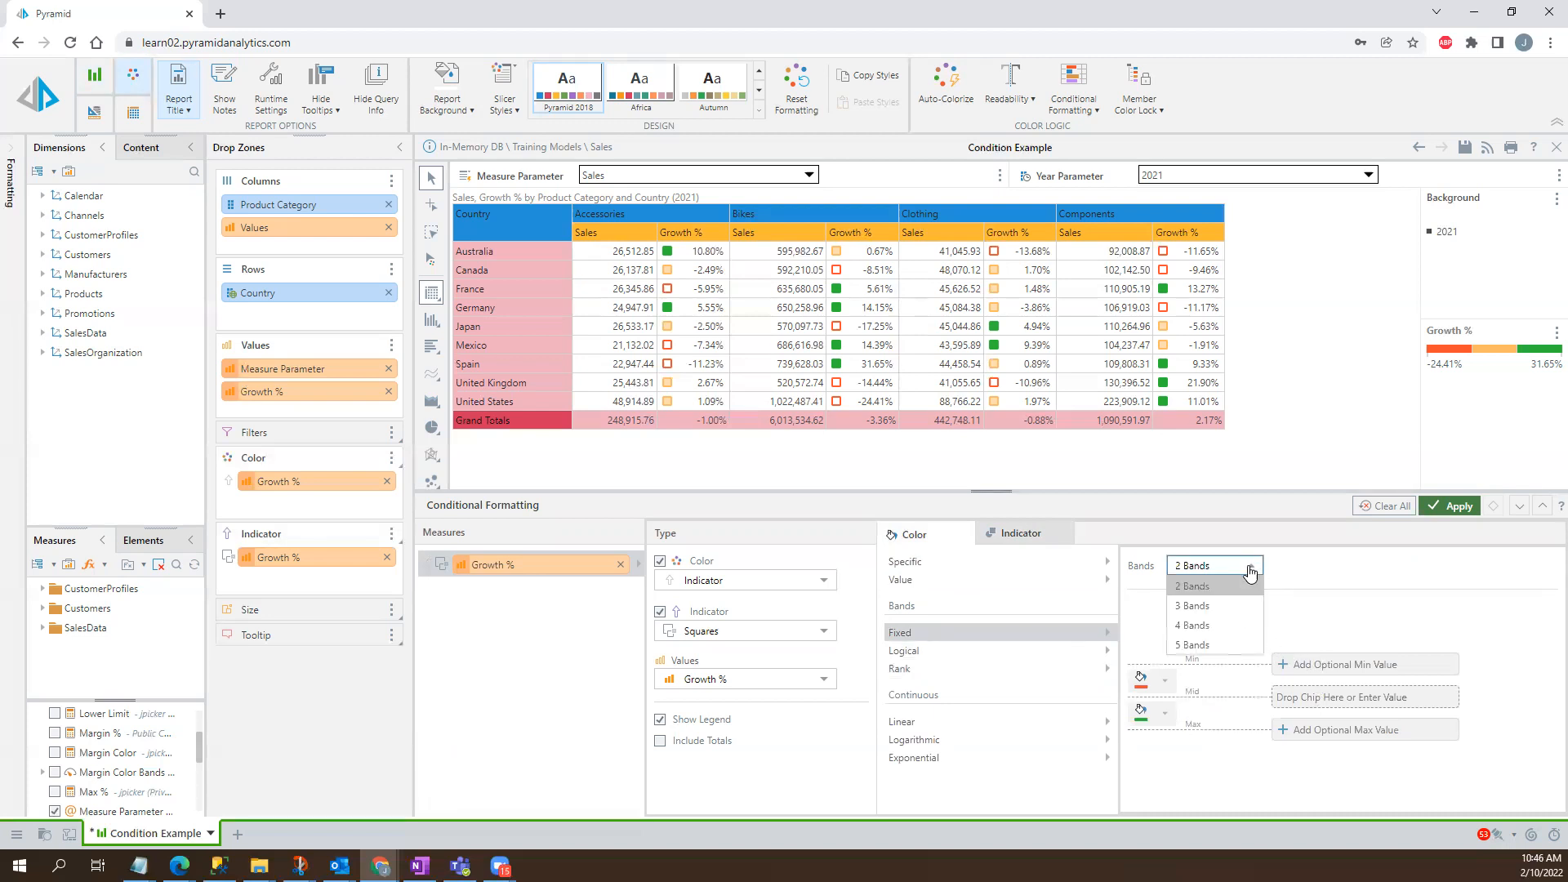
pyautogui.click(1205, 608)
pyautogui.click(1317, 681)
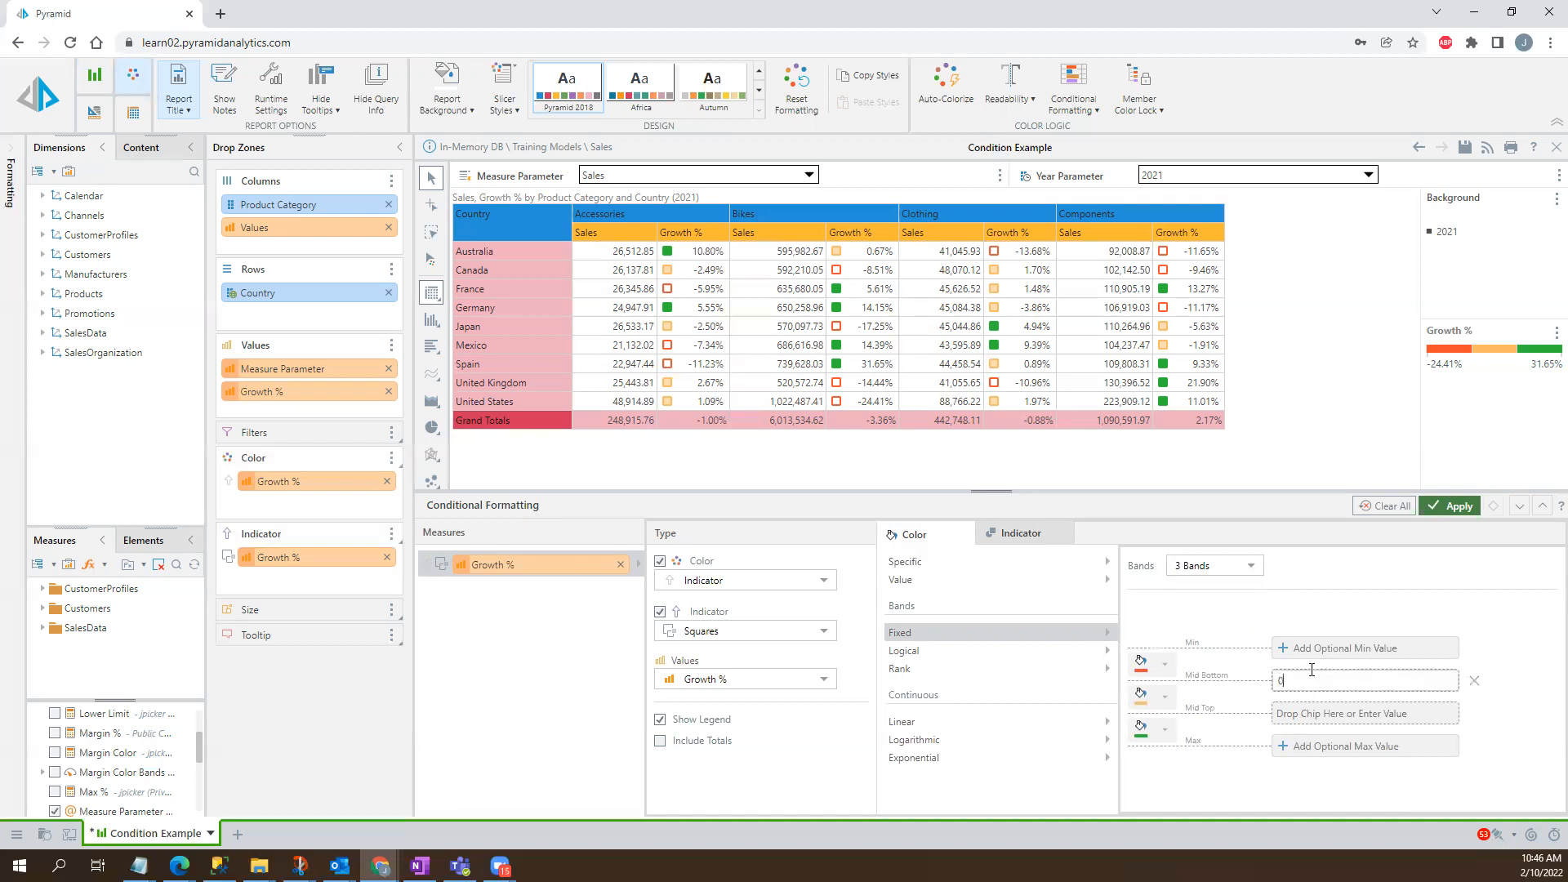
pyautogui.click(1294, 716)
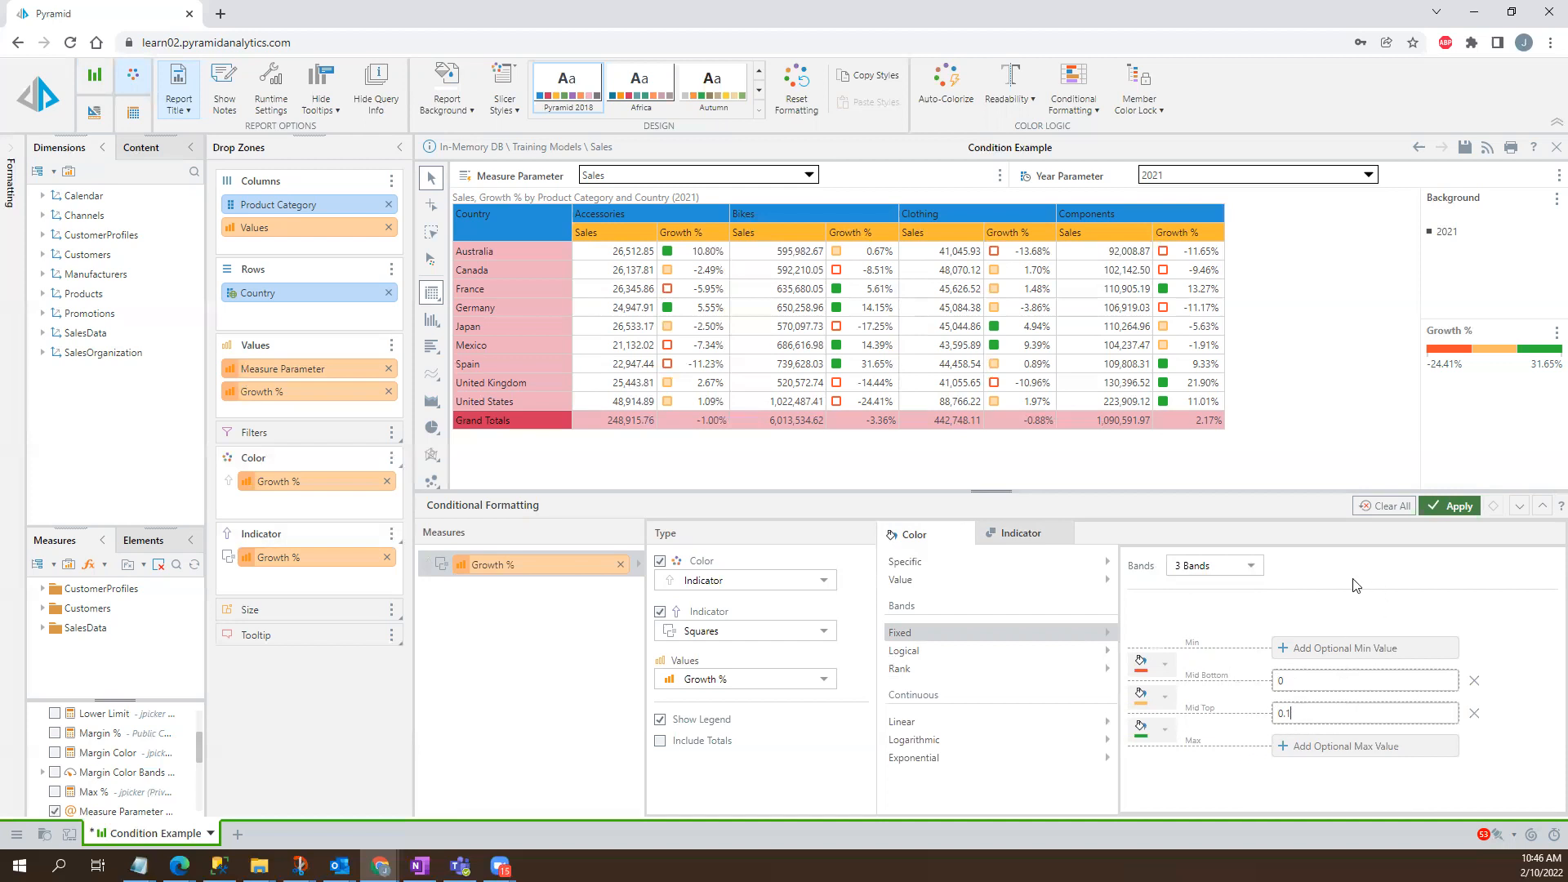
pyautogui.click(1447, 510)
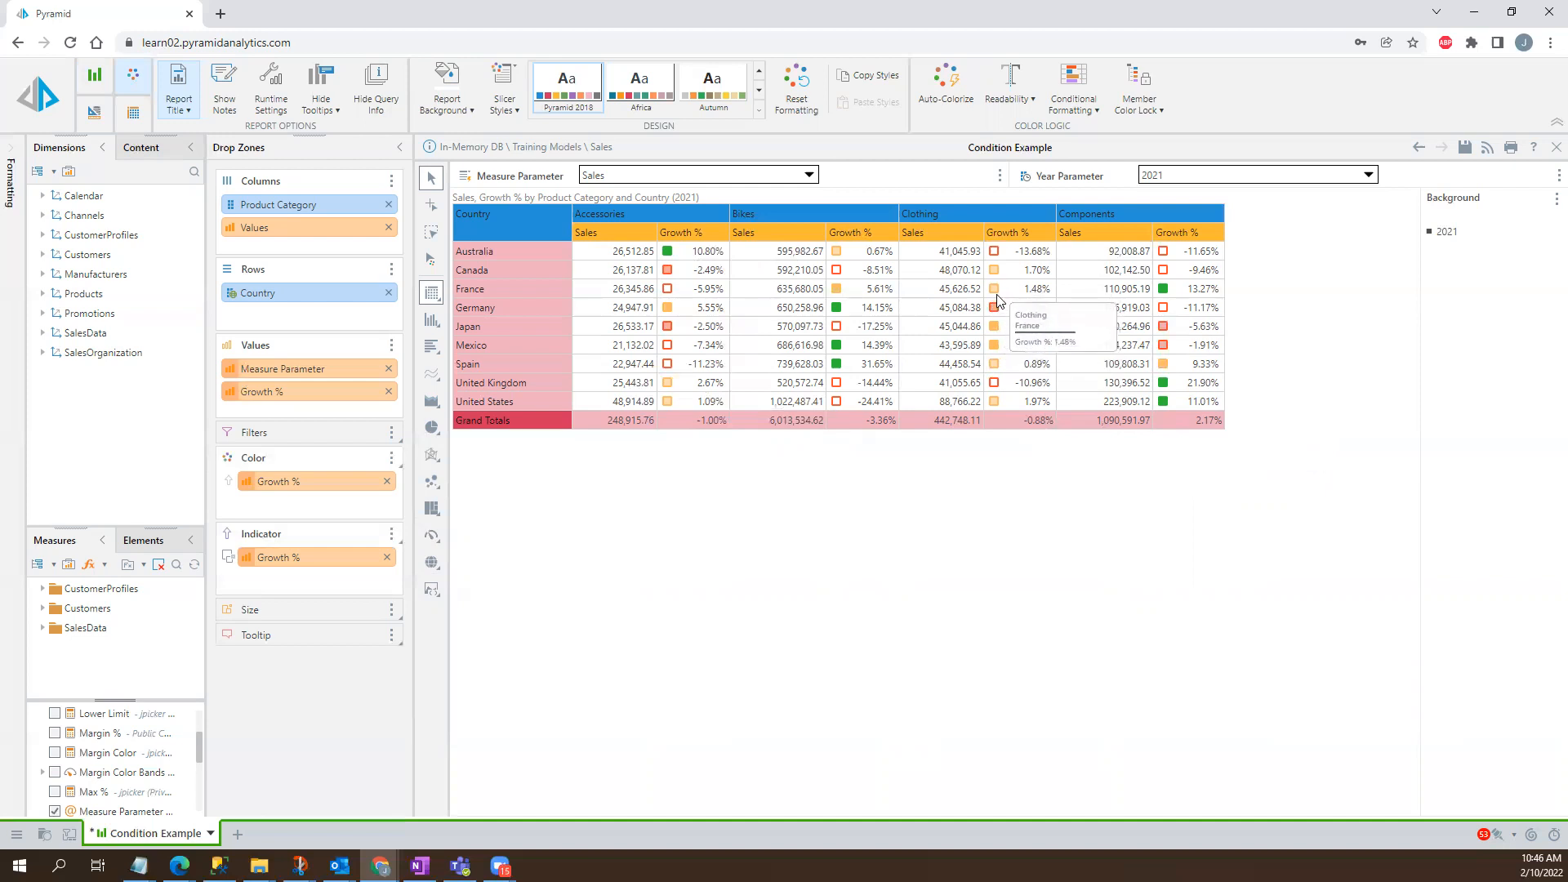
# Step: Set the Growth % indicator rule to three fixed bands with Mid Bottom 0 and Mid Top 0.1, and apply it
pyautogui.click(1076, 82)
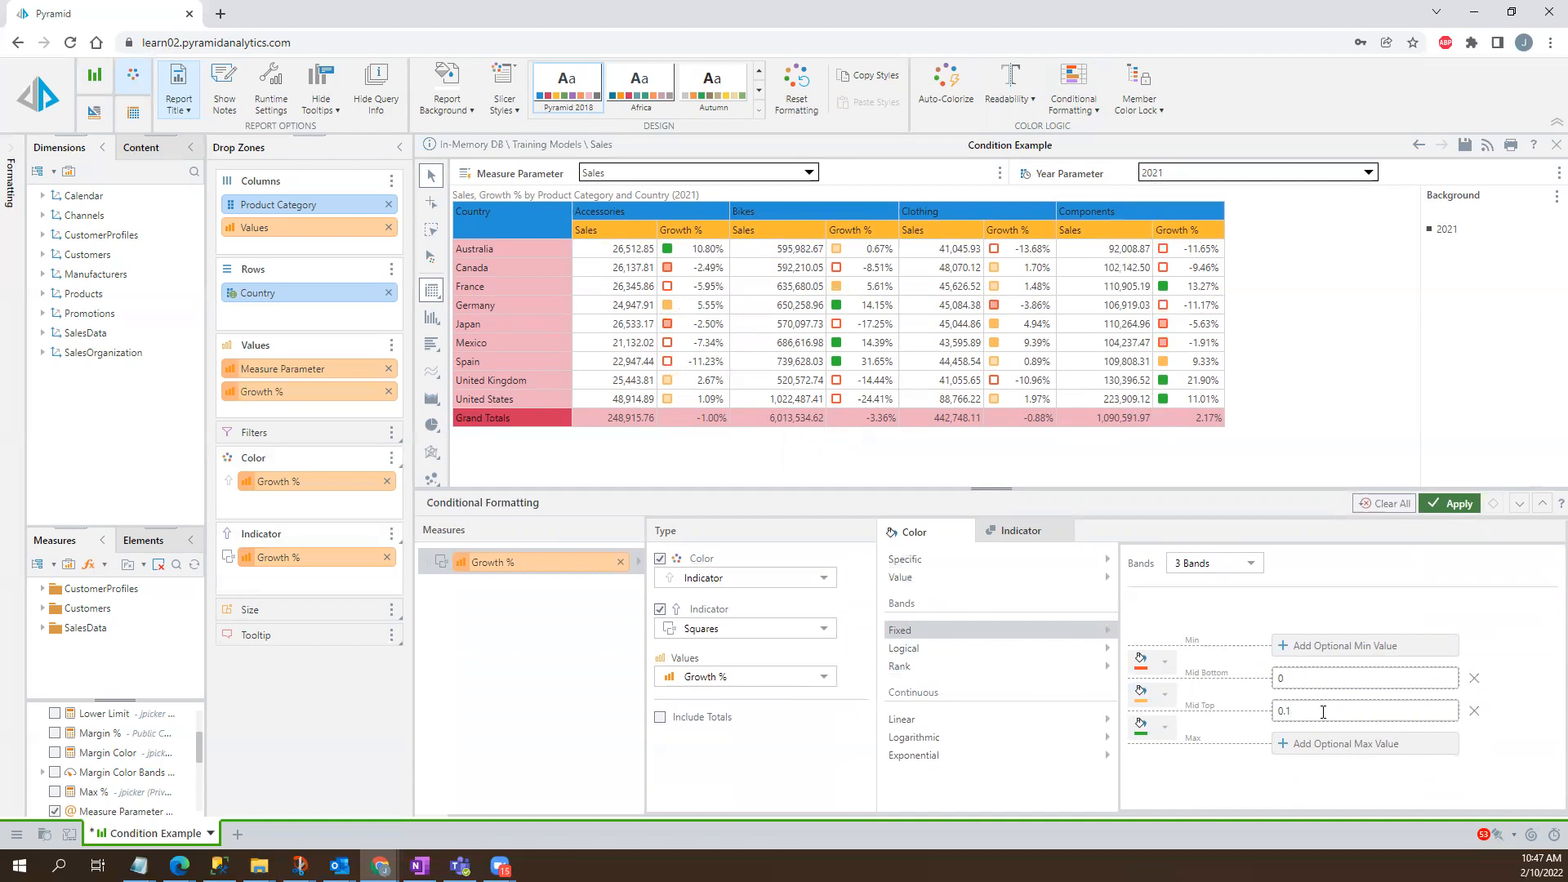
pyautogui.click(1021, 530)
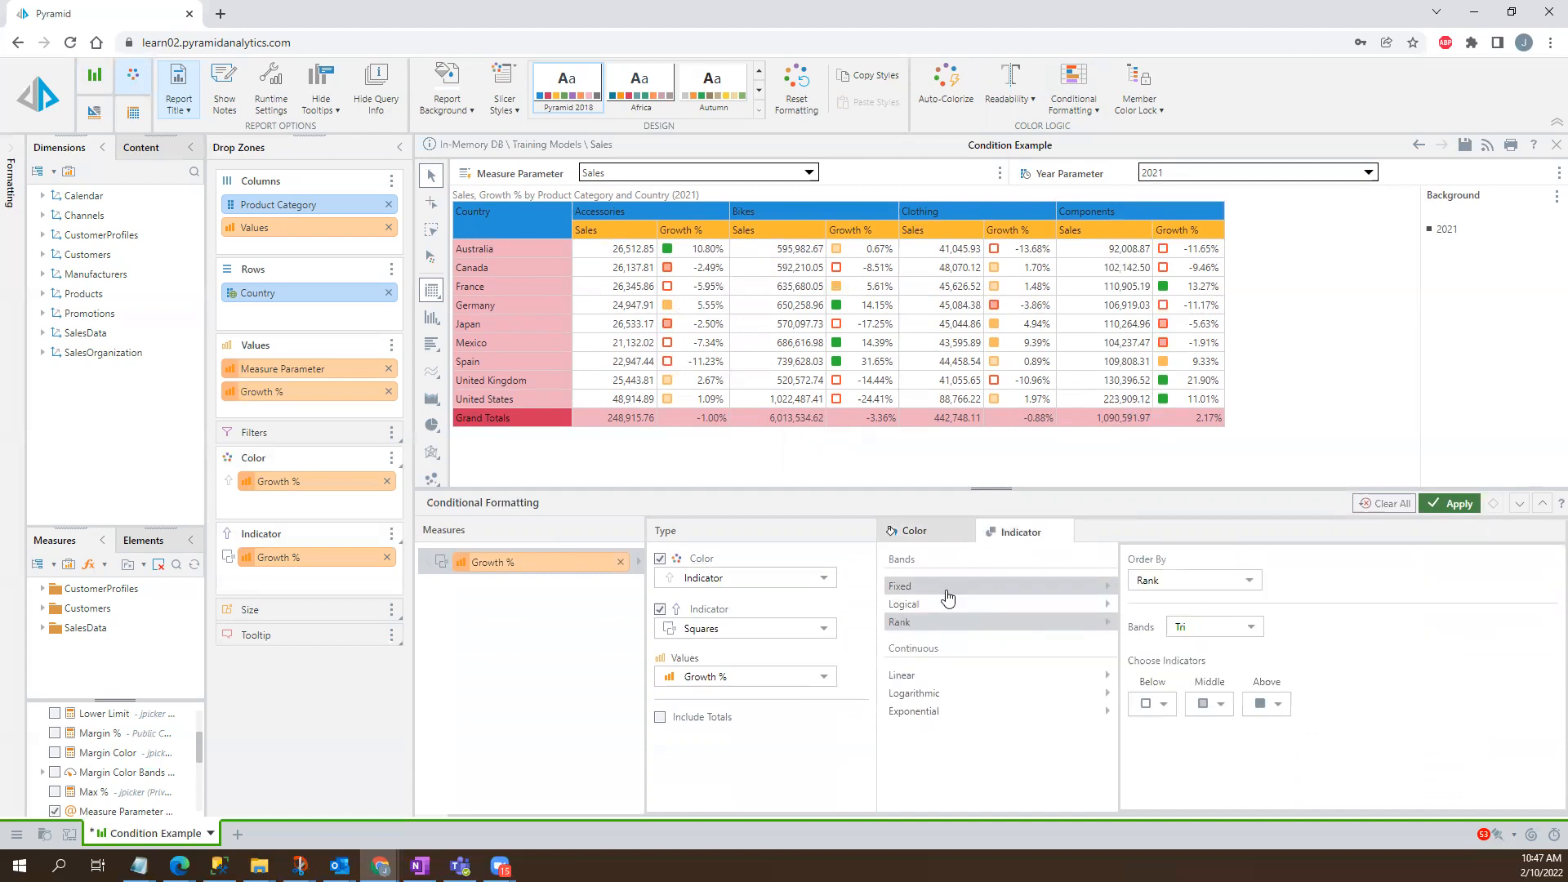
pyautogui.click(946, 588)
pyautogui.click(1208, 564)
pyautogui.click(1198, 607)
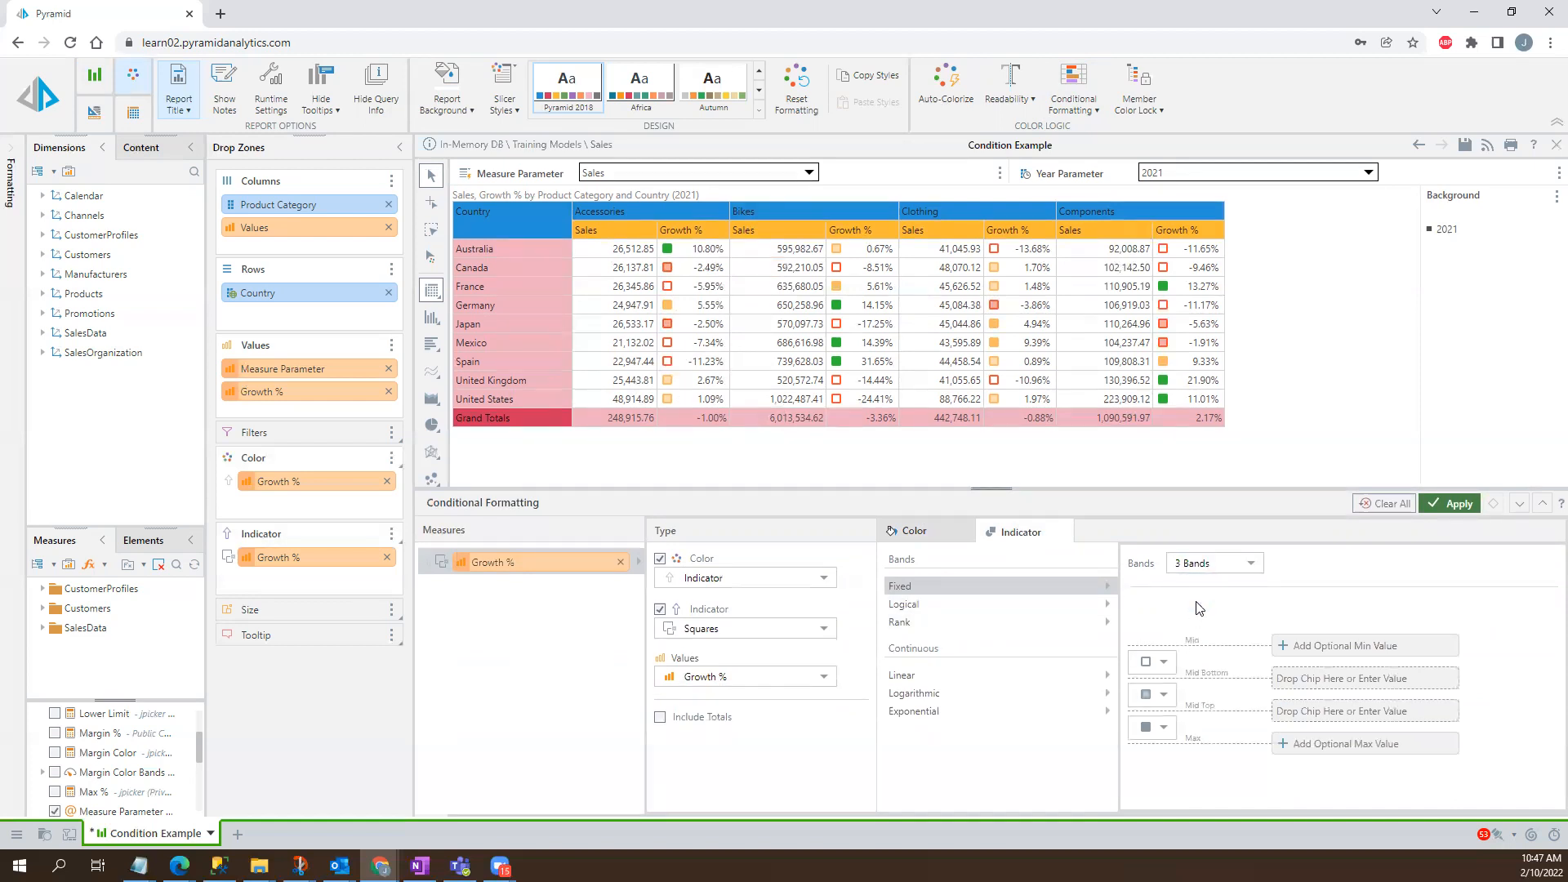
pyautogui.click(1317, 679)
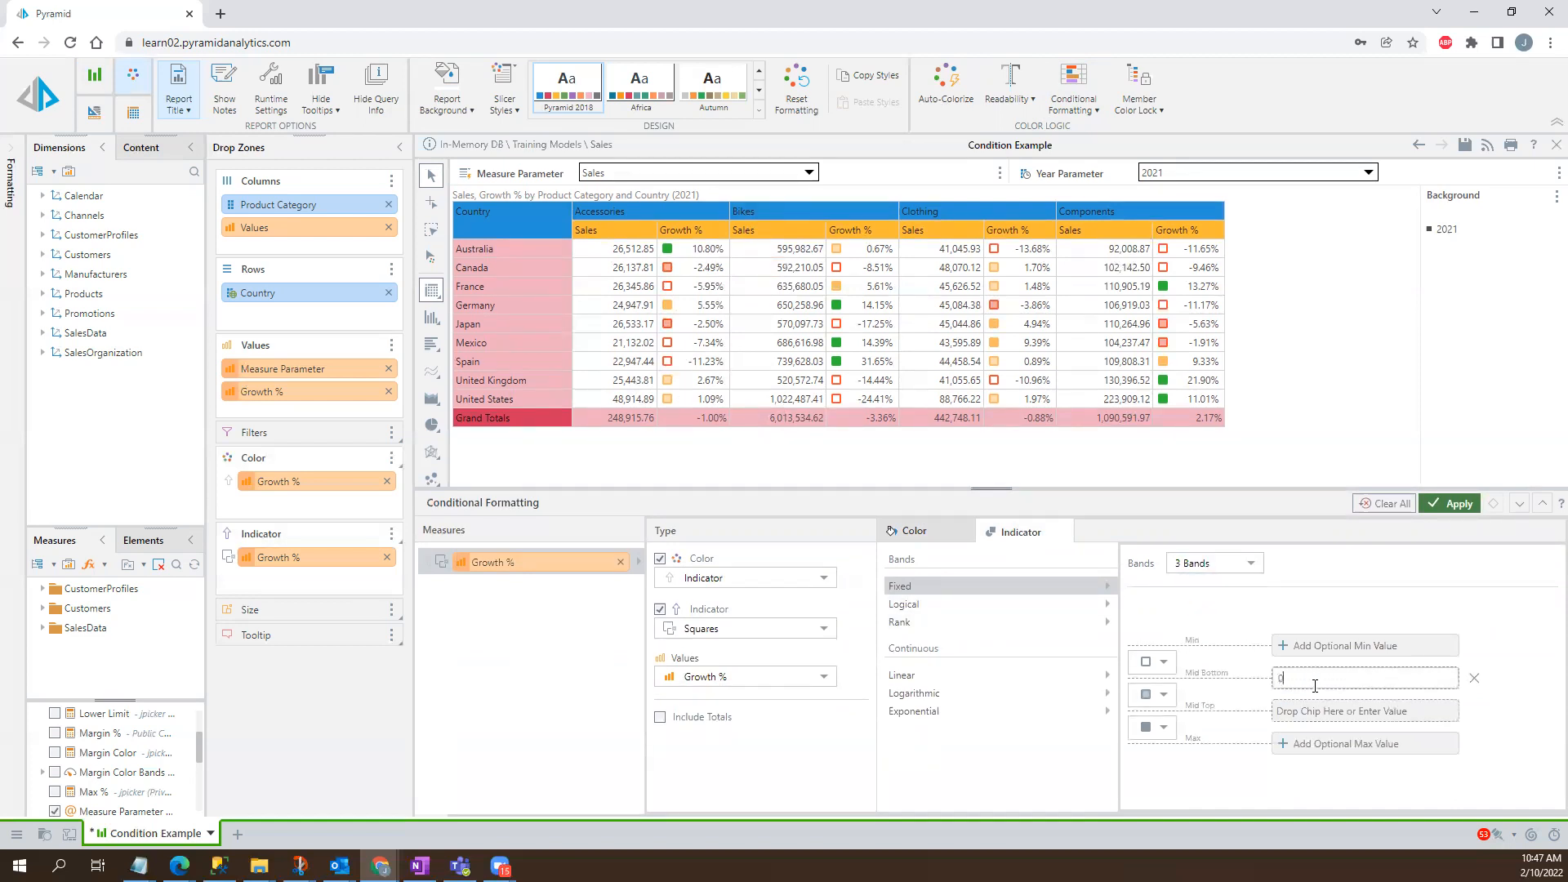
pyautogui.click(1305, 712)
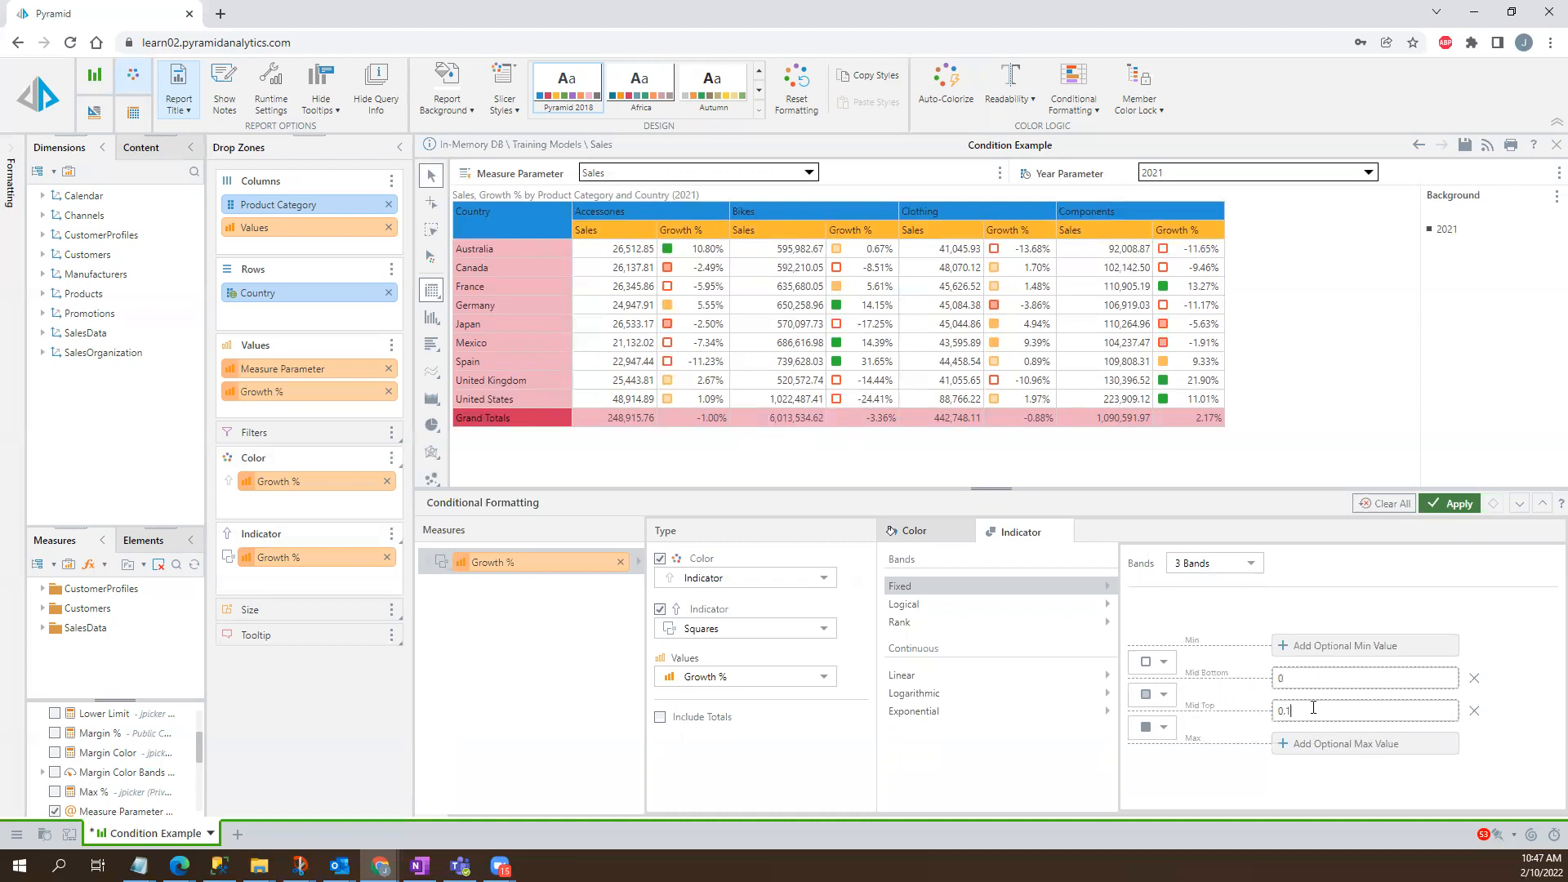
pyautogui.click(1447, 504)
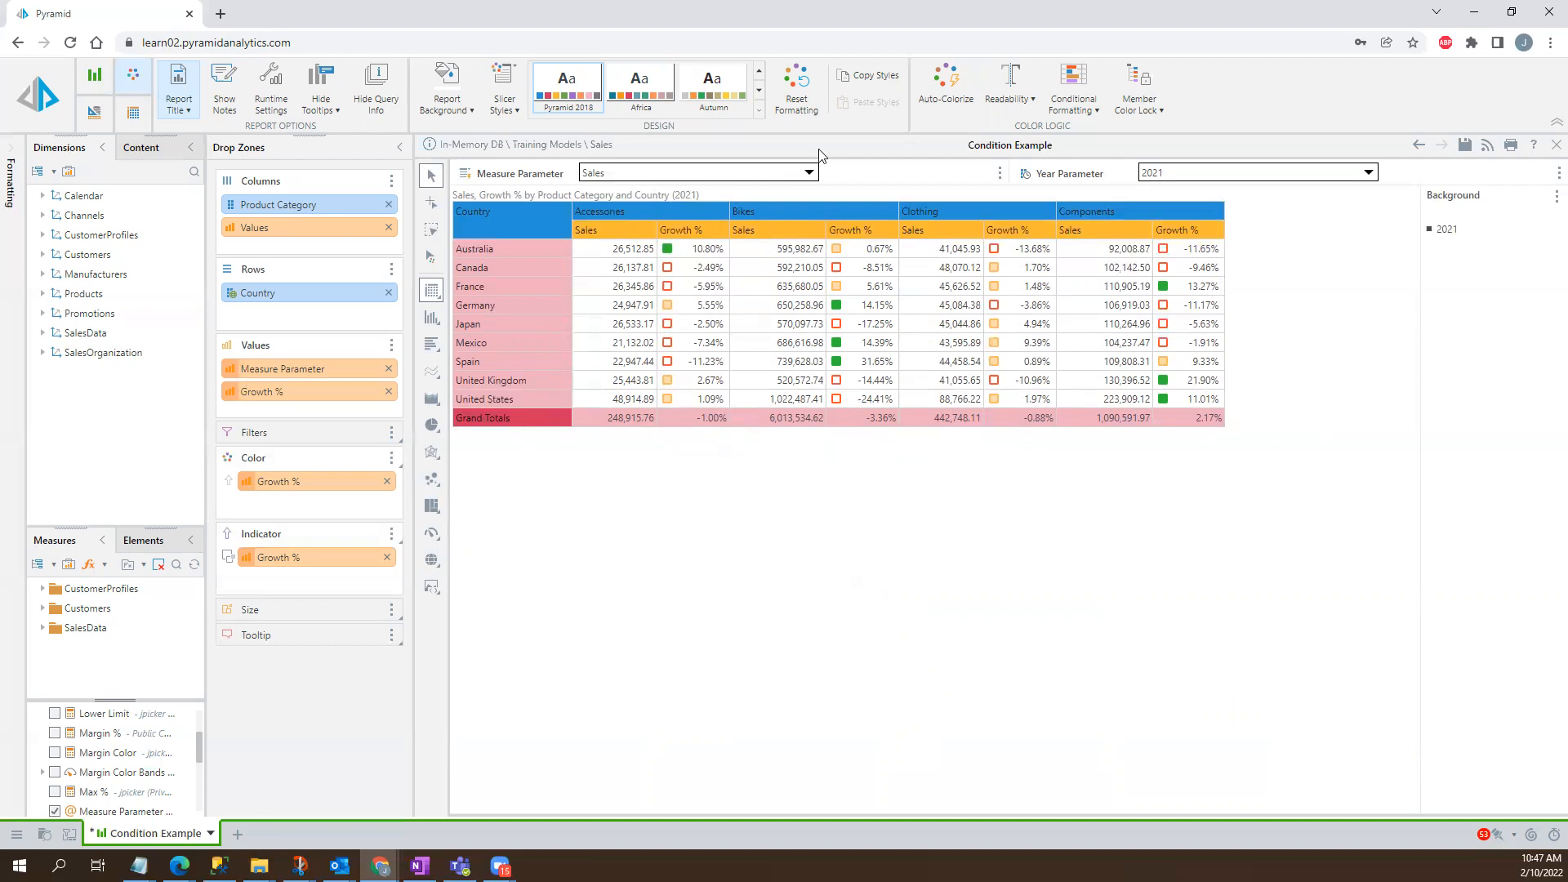
# Step: Change the Growth % indicator shape to Signs and include totals in the conditional formatting
pyautogui.click(1073, 85)
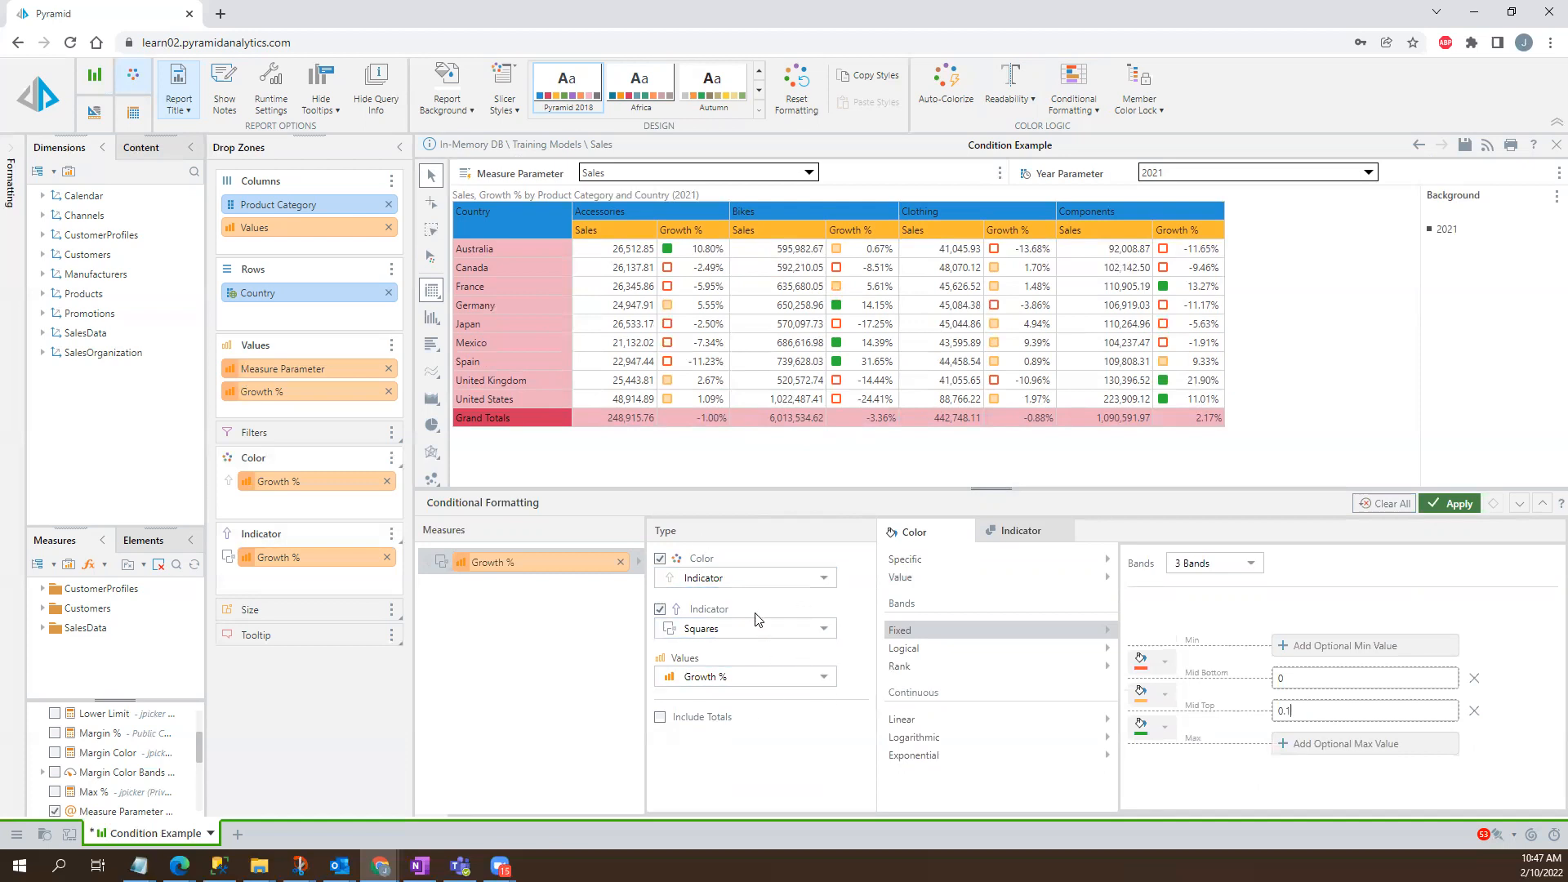
pyautogui.click(825, 578)
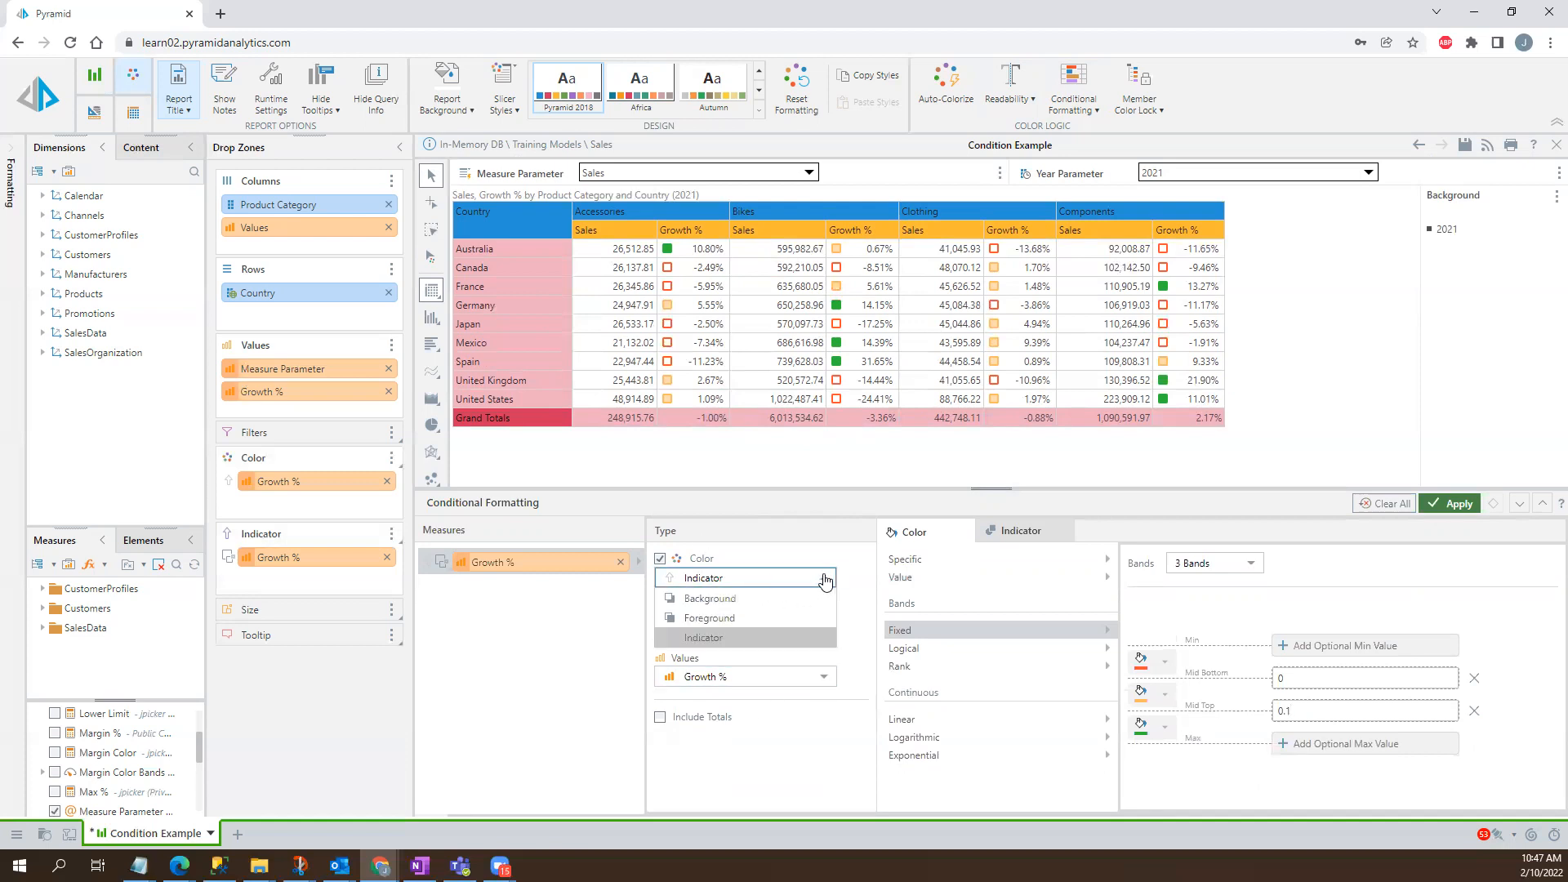
pyautogui.click(834, 557)
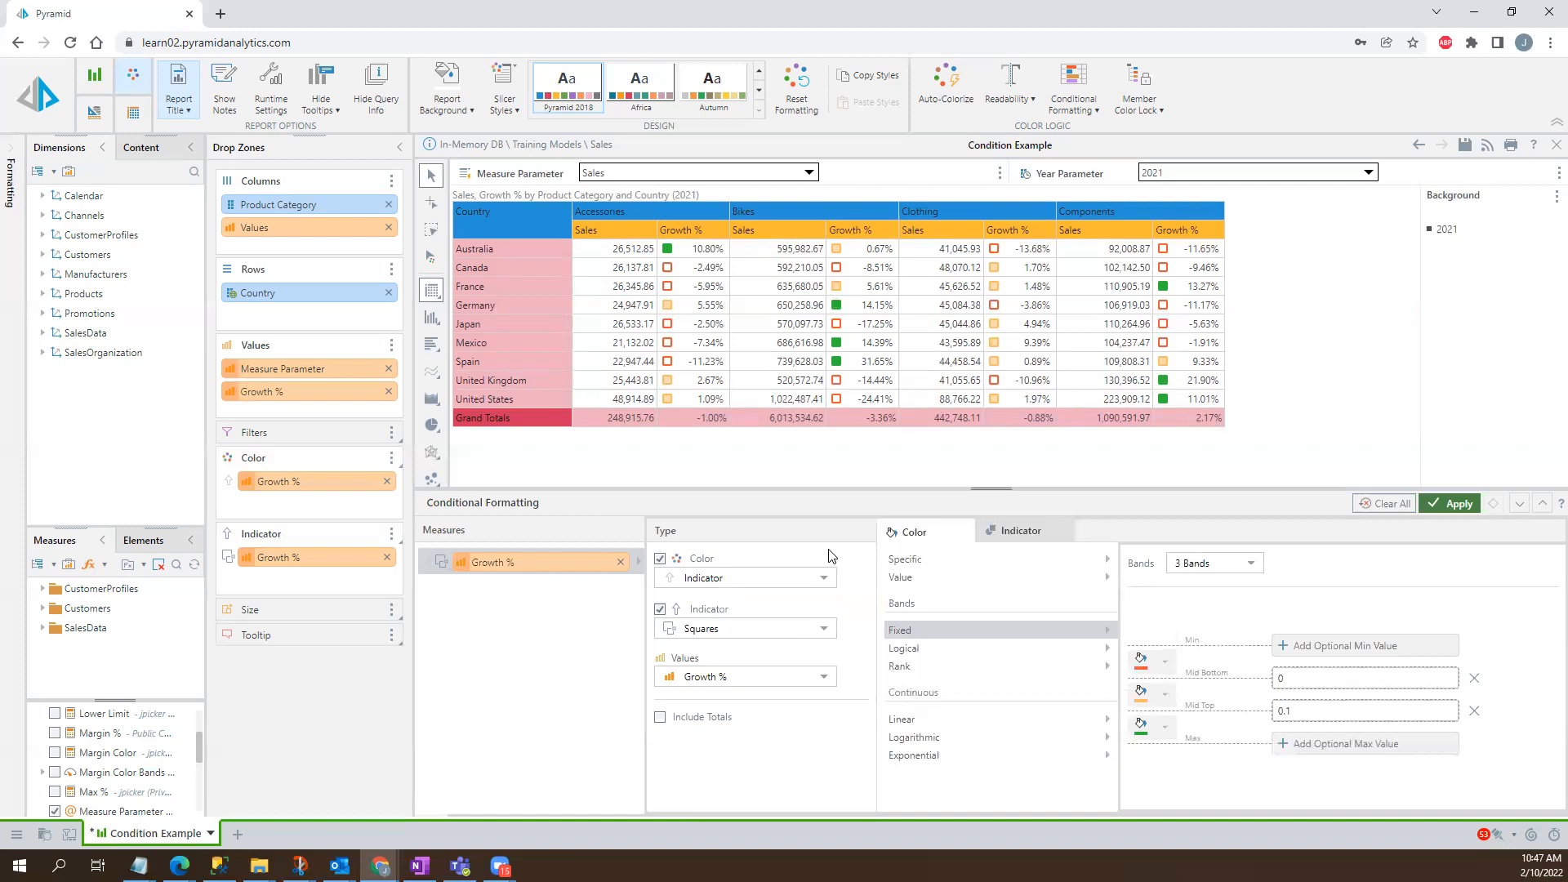
pyautogui.click(823, 633)
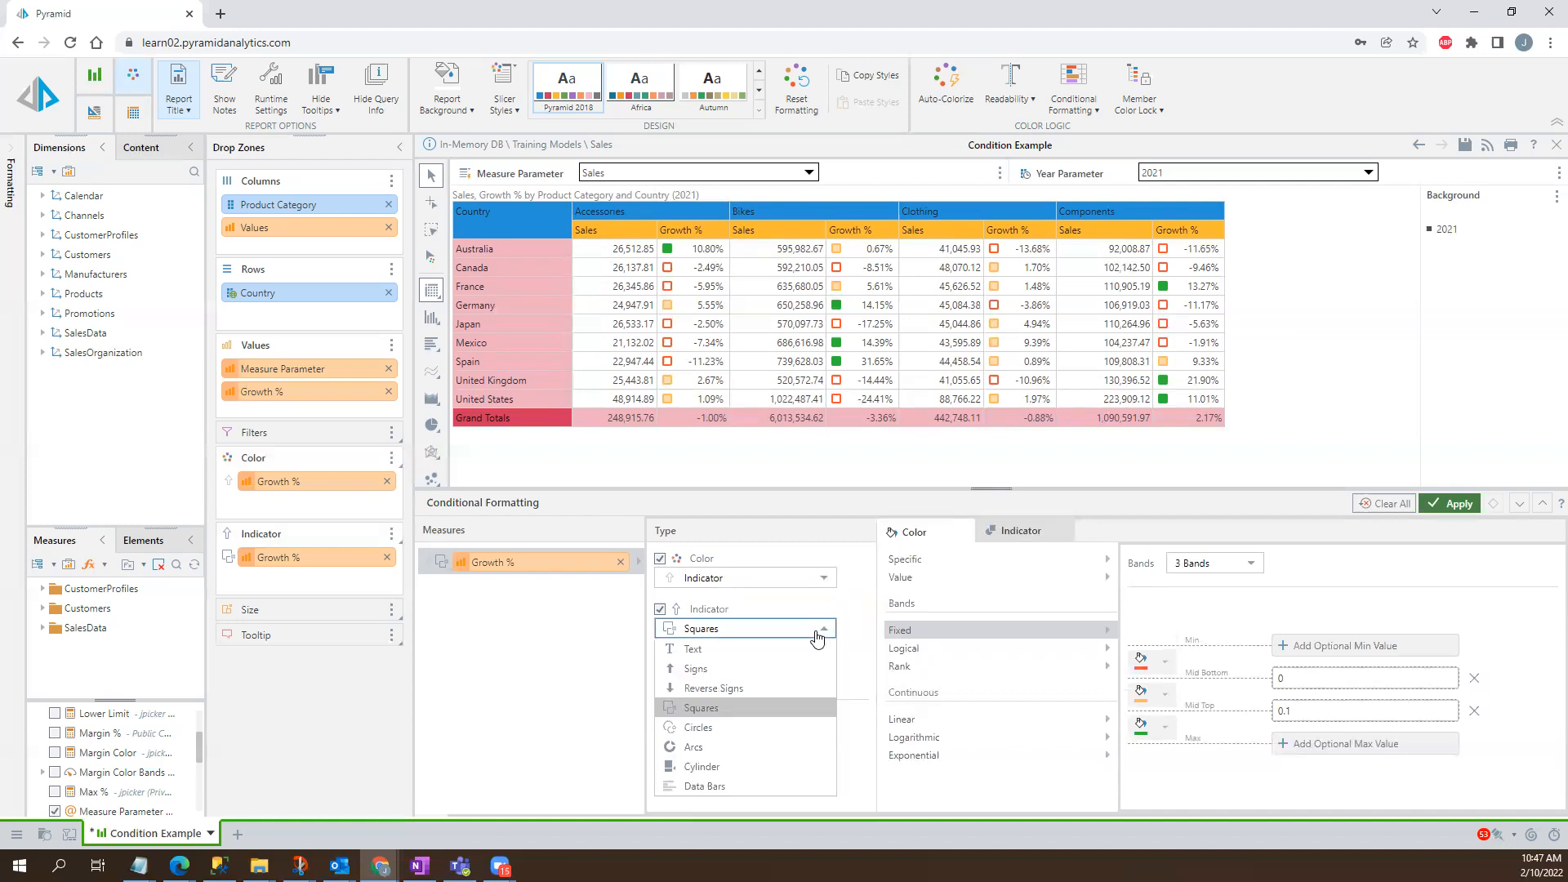
pyautogui.click(716, 670)
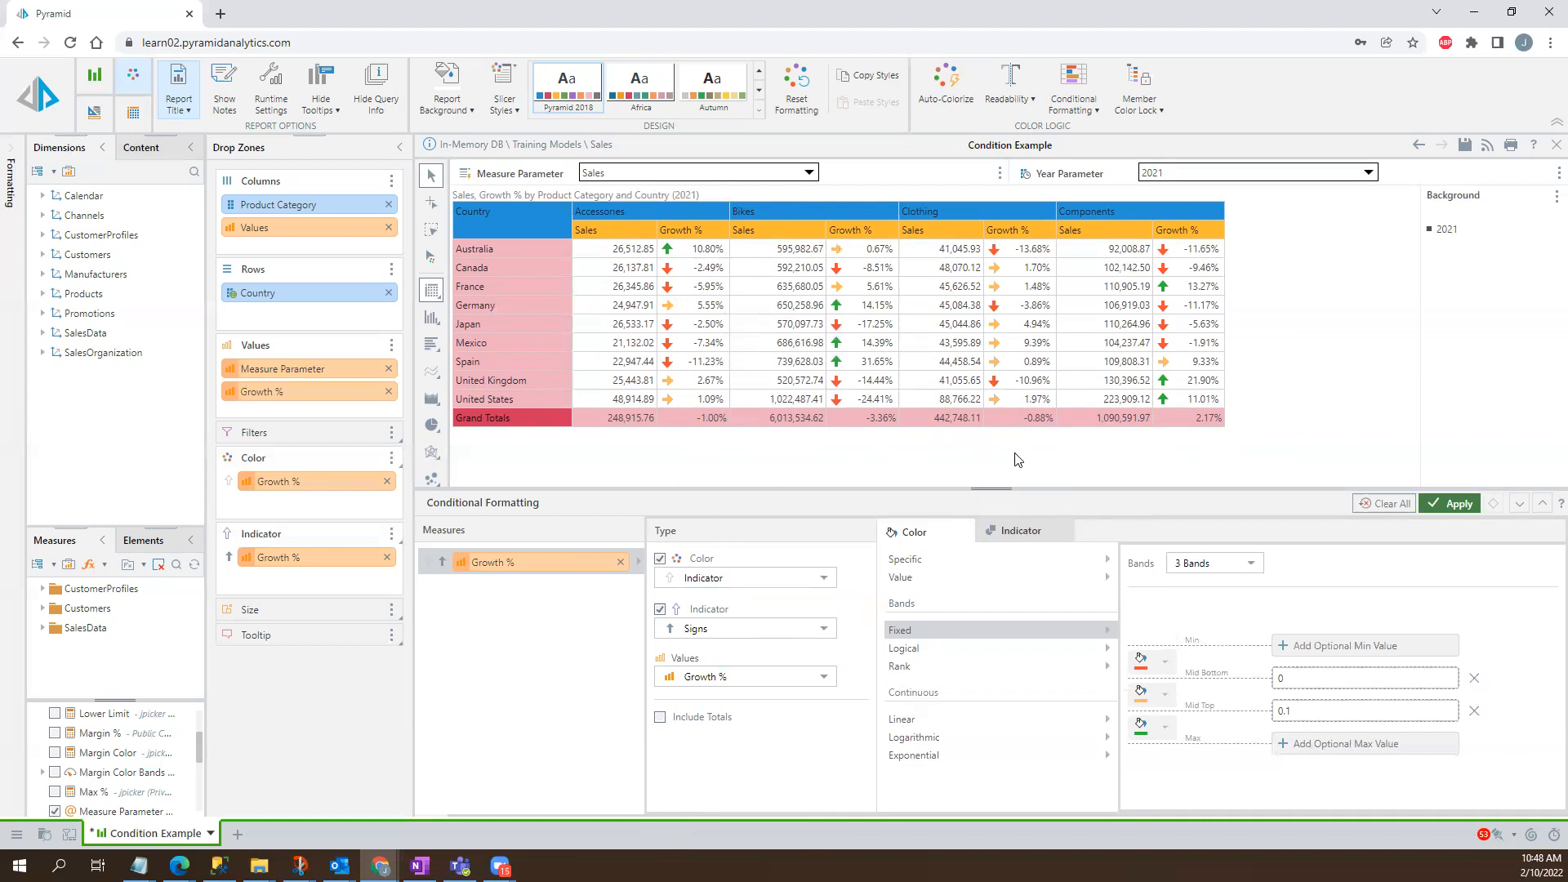
pyautogui.click(660, 718)
# Step: Replace the color rule's Mid Bottom value with the Lower Limit measure and apply the formatting
pyautogui.click(1475, 685)
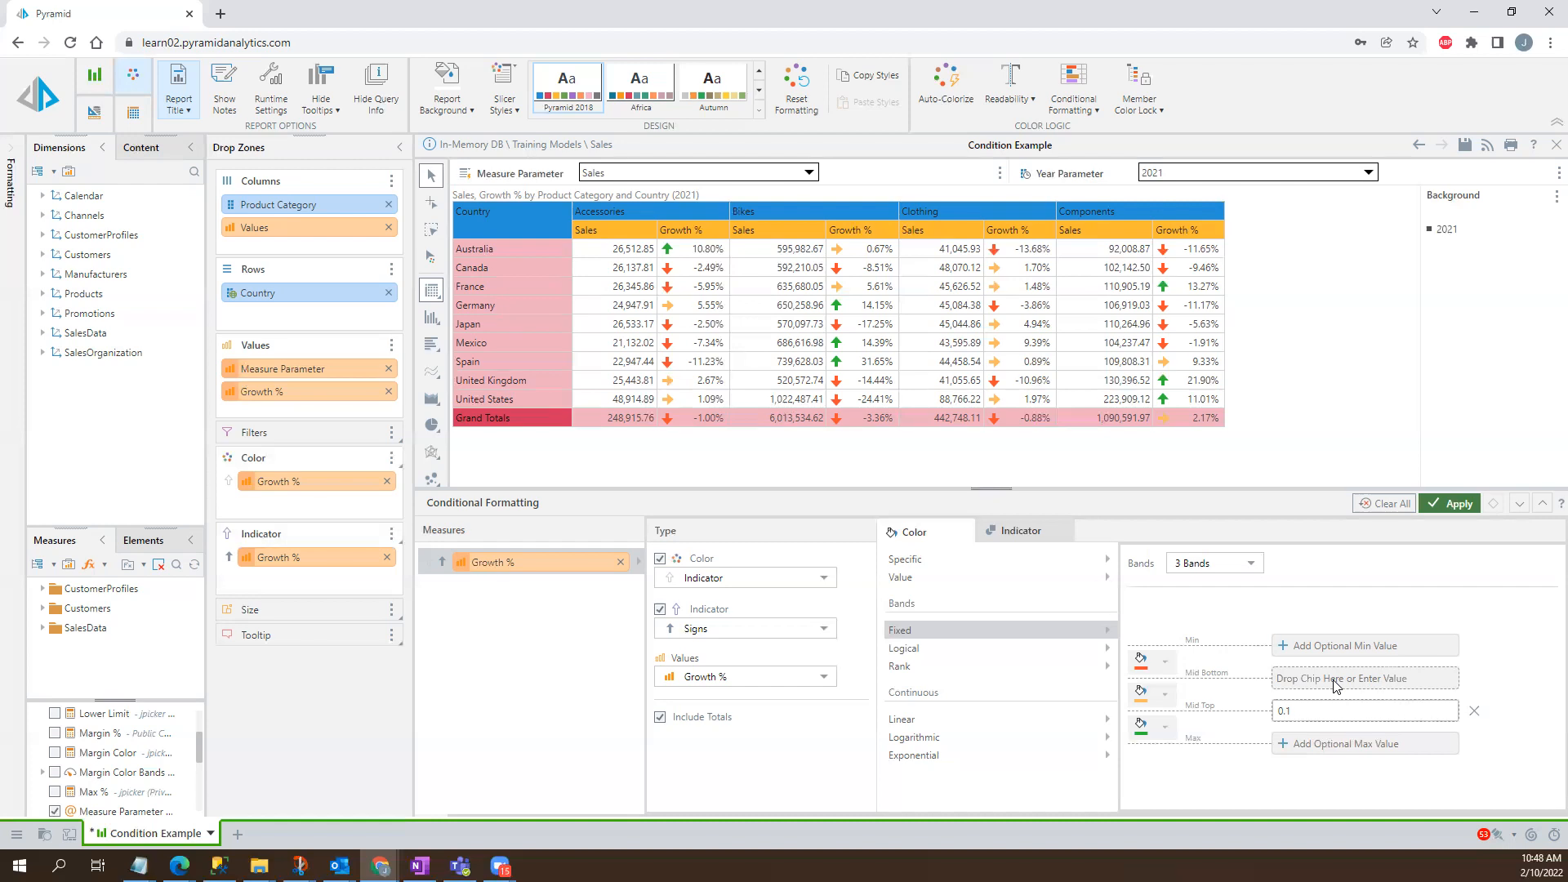
pyautogui.moveTo(94, 717); pyautogui.dragTo(1337, 670)
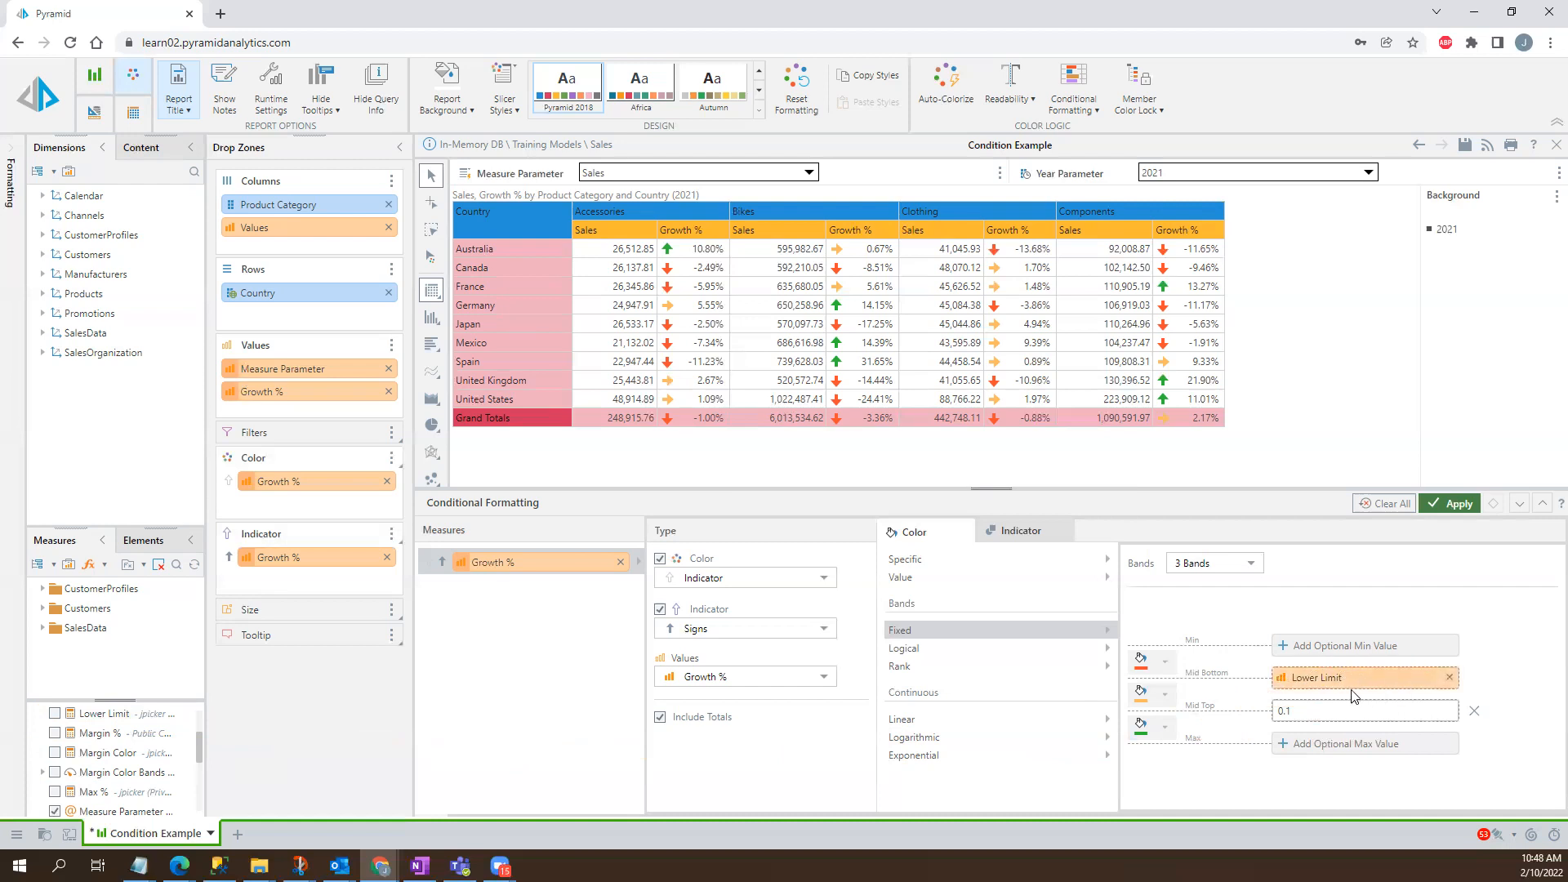
pyautogui.click(1457, 504)
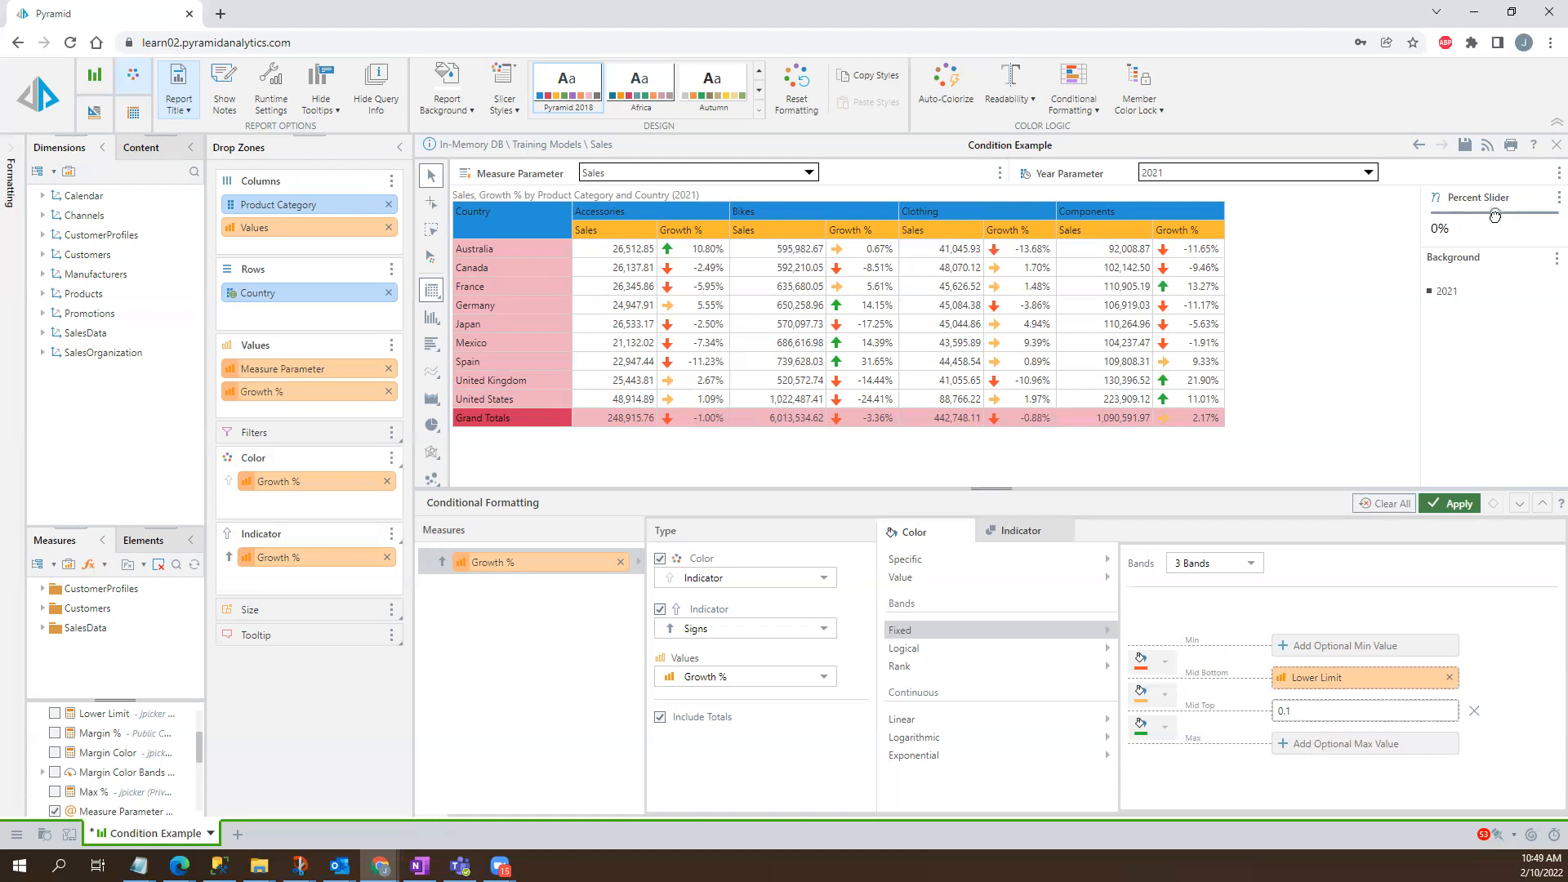
# Step: Test the dynamic color threshold by moving the Percent Slider to -5% and back to 0%
pyautogui.moveTo(1496, 215); pyautogui.dragTo(1492, 216)
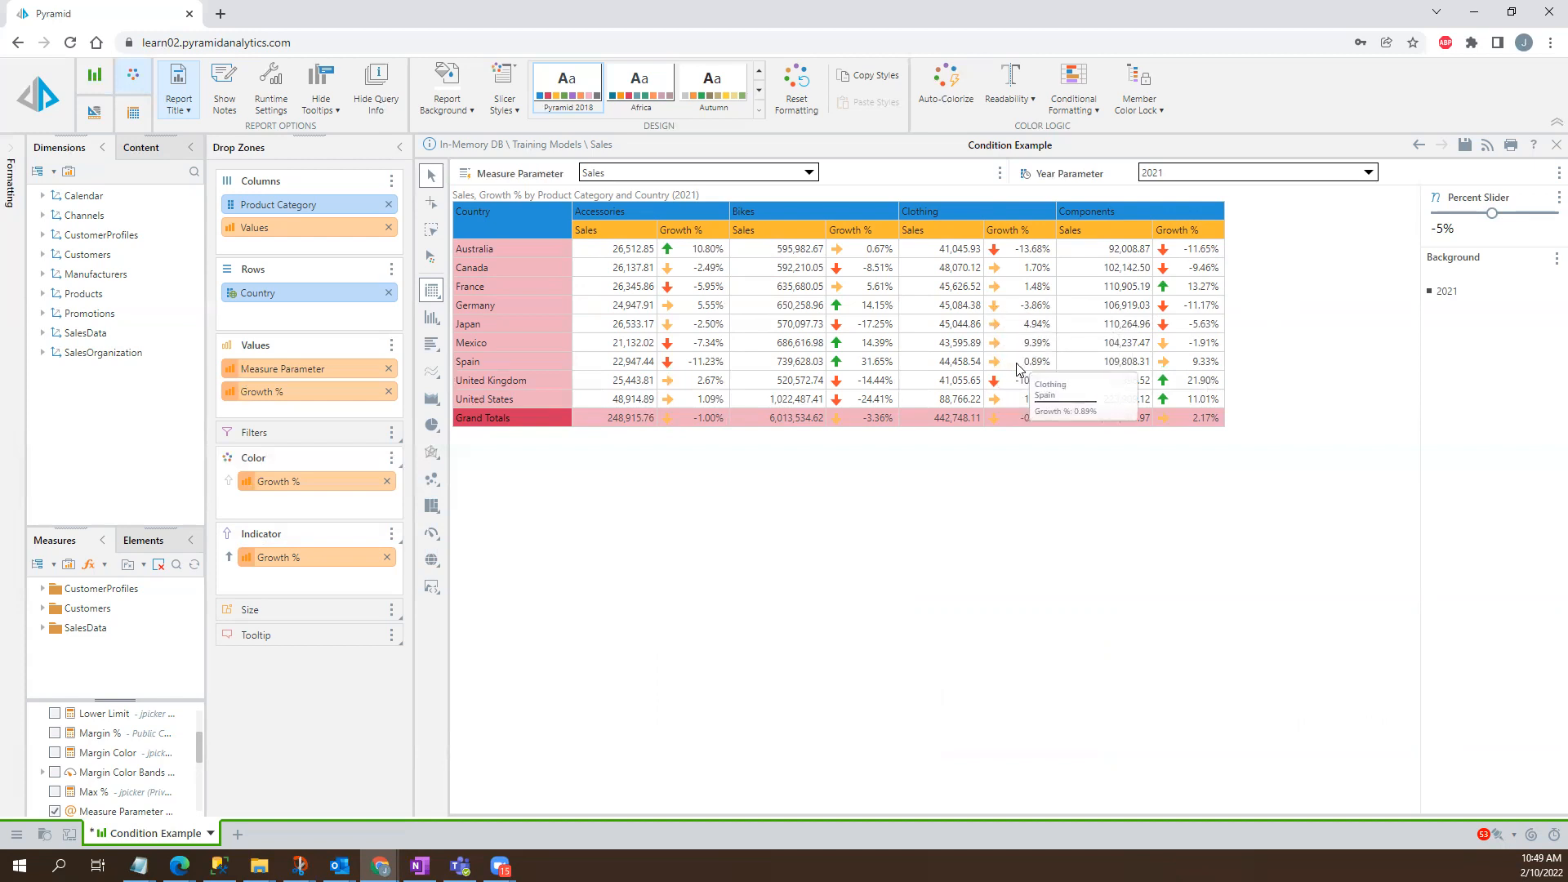
pyautogui.moveTo(1491, 214); pyautogui.dragTo(1492, 217)
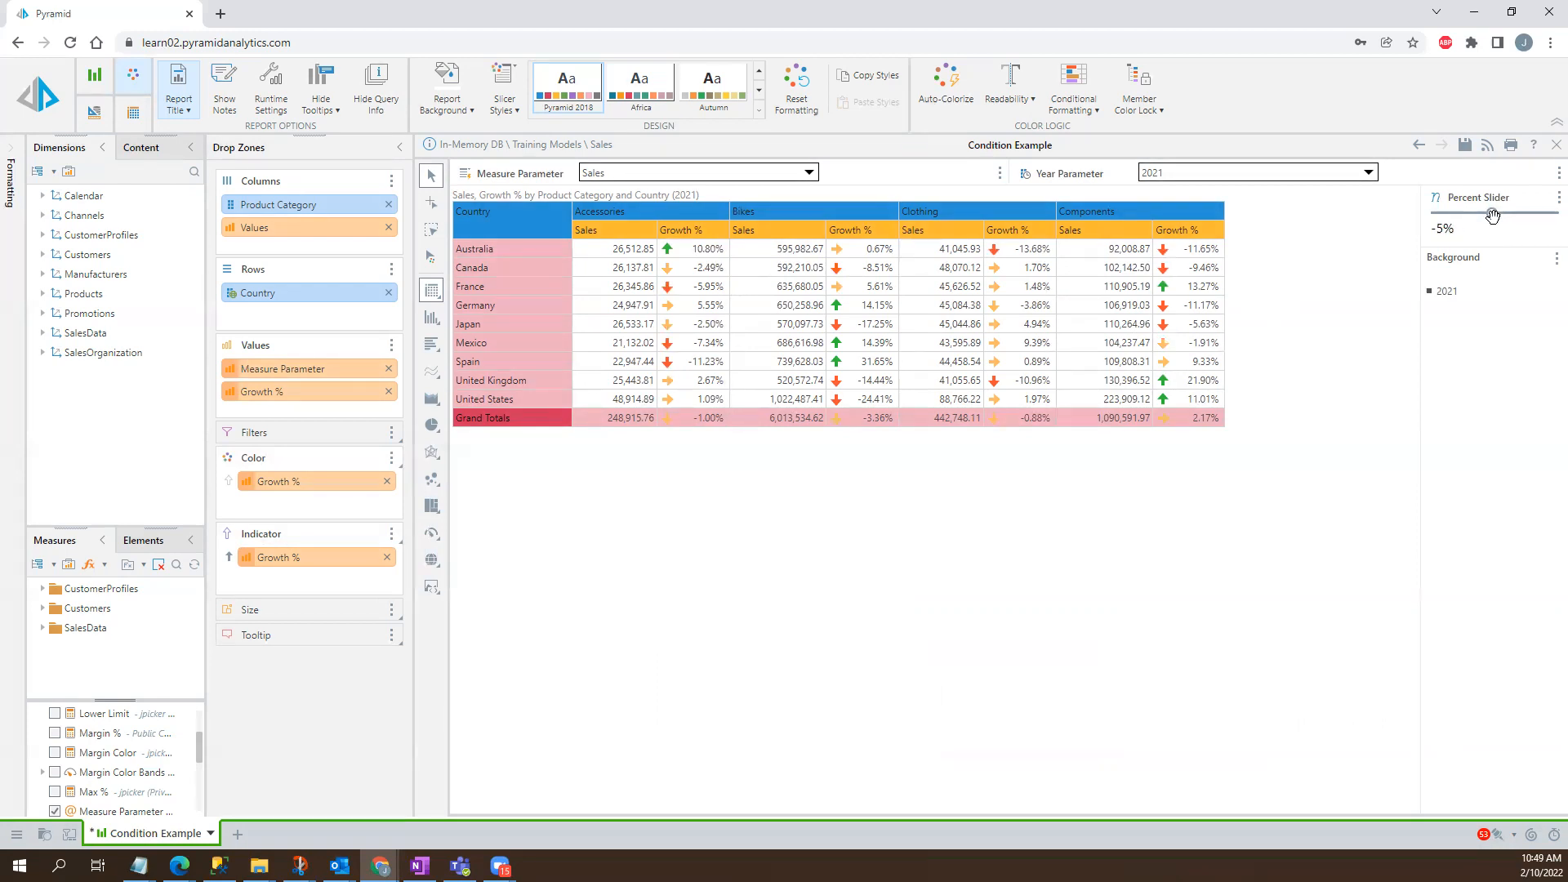
pyautogui.moveTo(1491, 213); pyautogui.dragTo(1495, 213)
# Step: Open the conditional formatting settings for the Growth % measure
pyautogui.click(1073, 82)
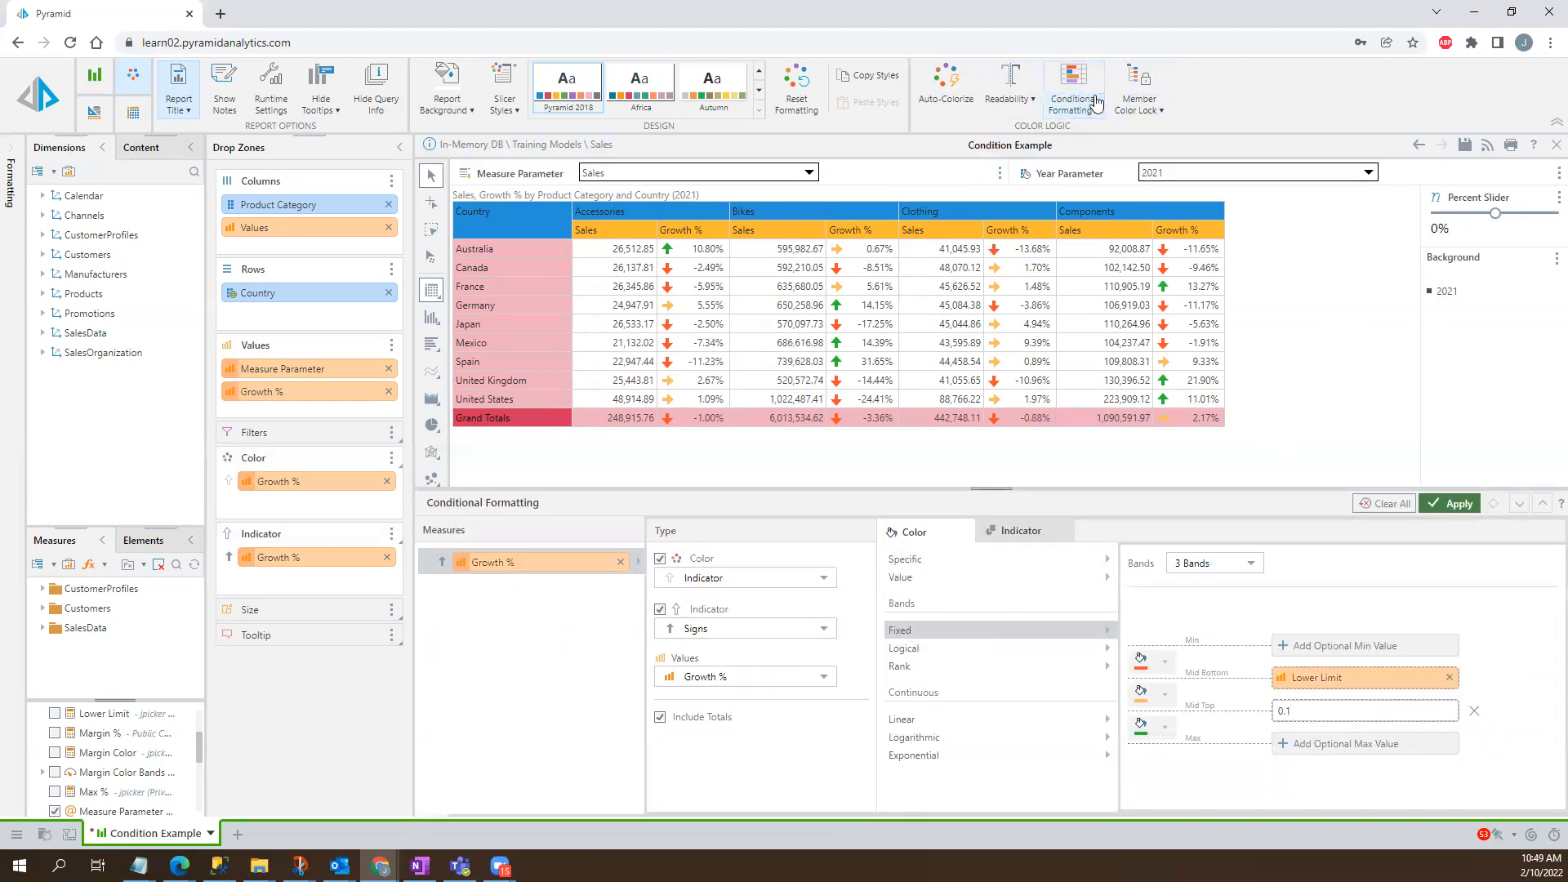